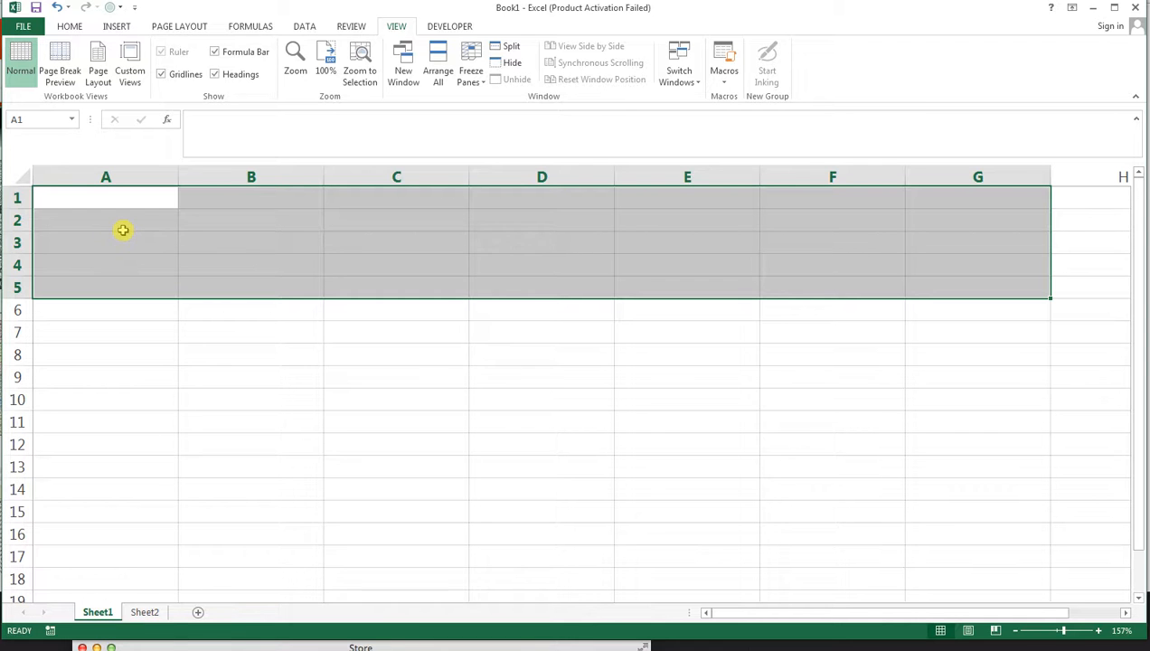
# - Merge and center the range A1:G6 into one cell for the title banner
pyautogui.moveTo(141, 200); pyautogui.dragTo(1041, 305)
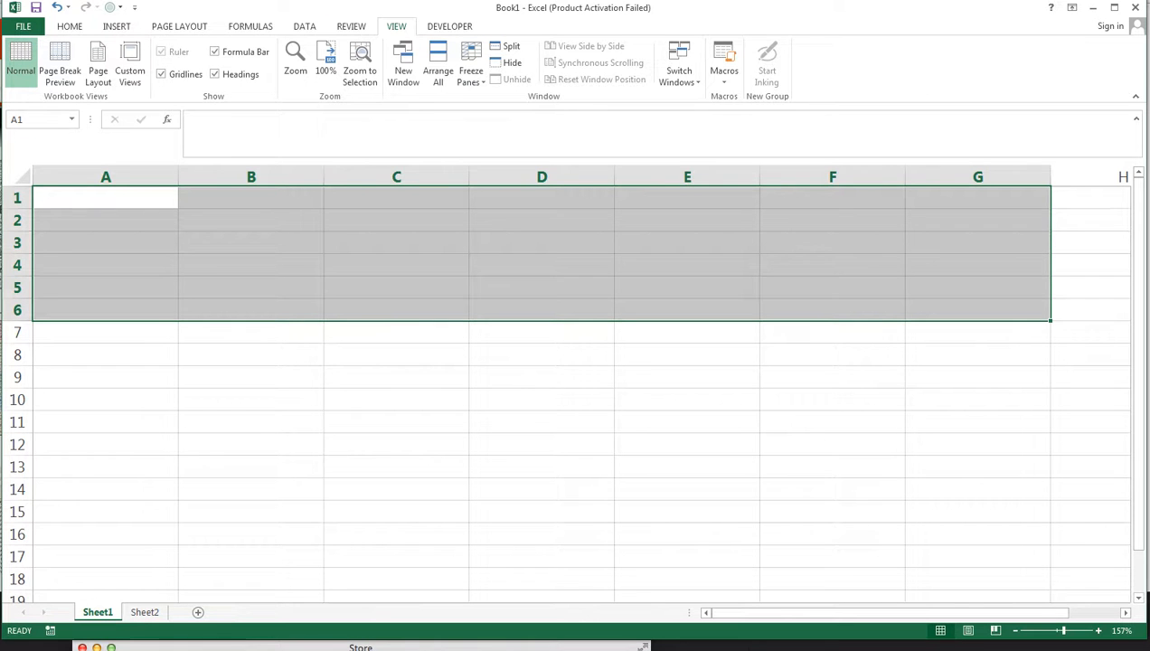
pyautogui.click(72, 27)
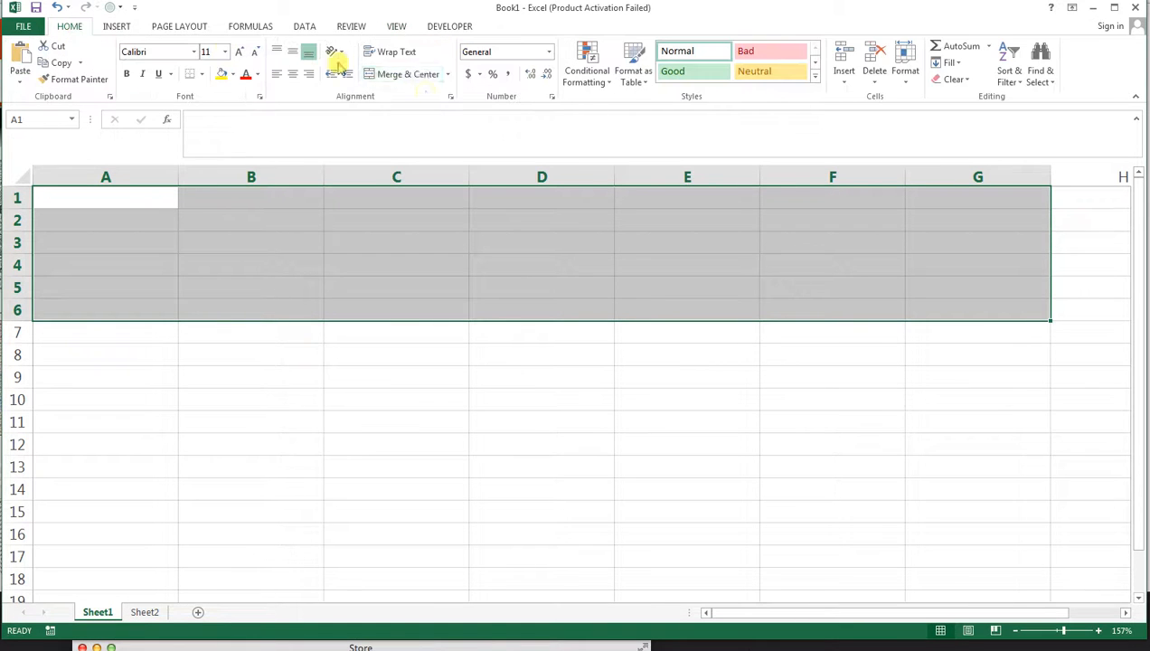
pyautogui.click(449, 79)
pyautogui.click(453, 92)
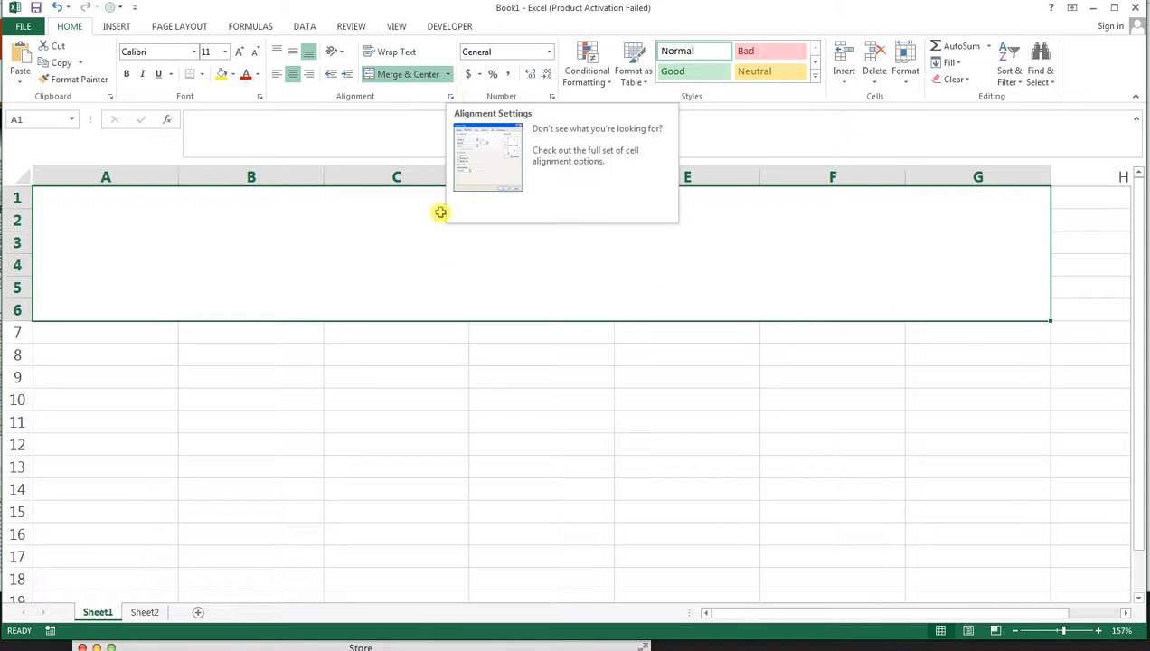
# - Enter the title "PROFIT AND LOSS DISTRIBUTE" in the merged cell A1
pyautogui.doubleClick(436, 265)
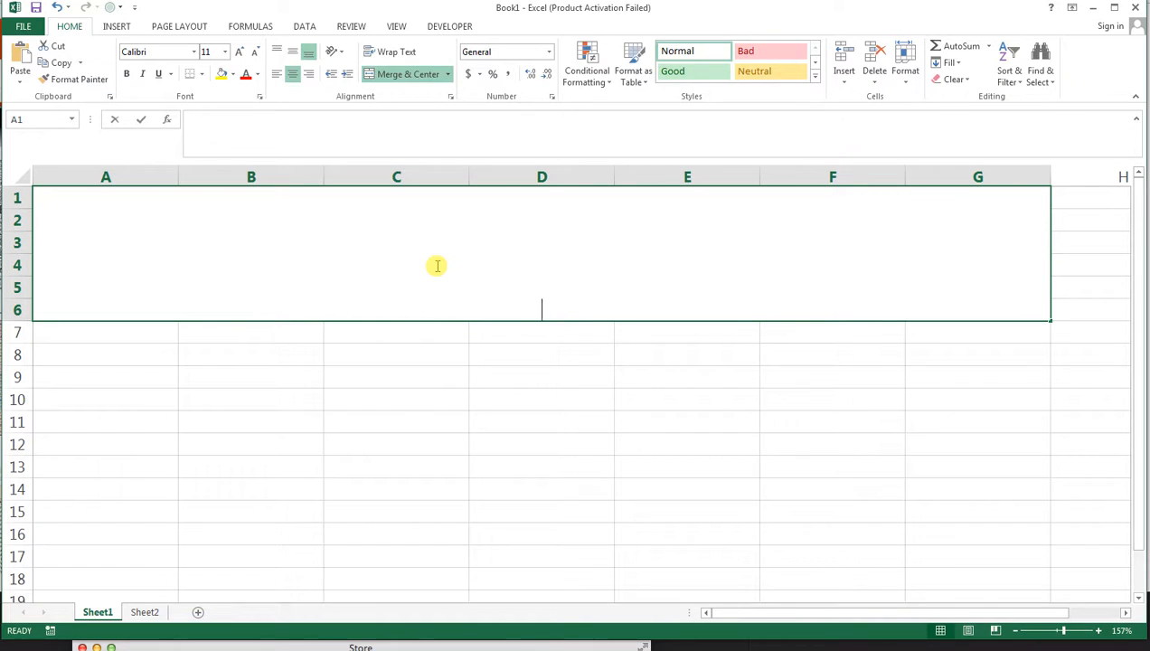
pyautogui.write('PROFIT ')
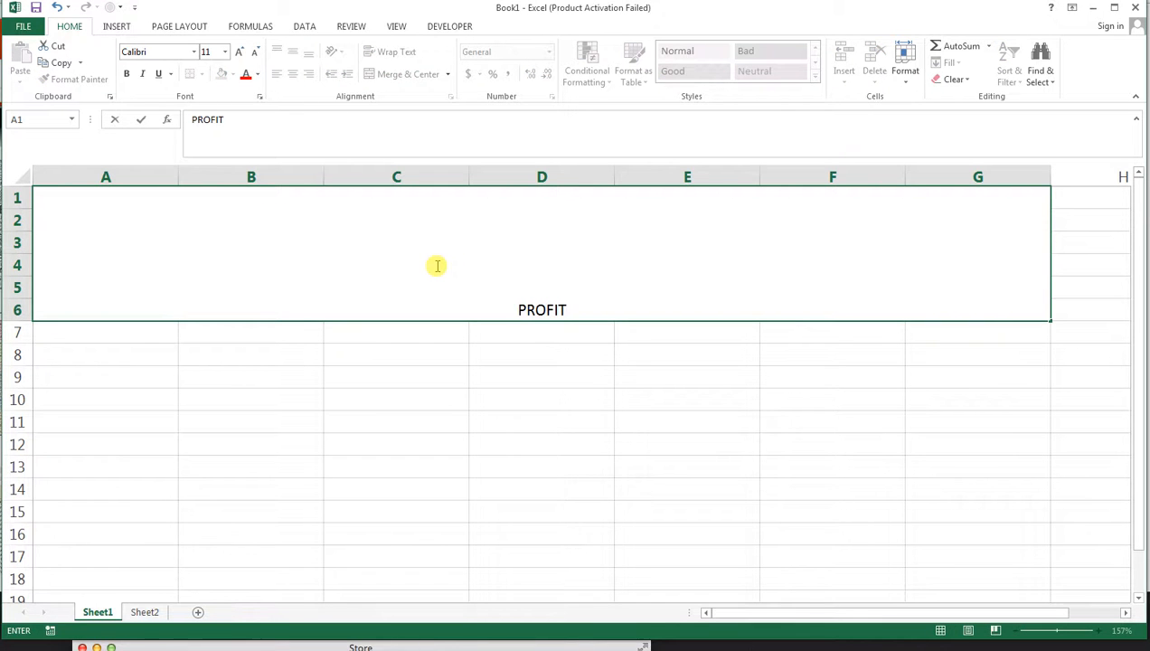
pyautogui.write('AND LO')
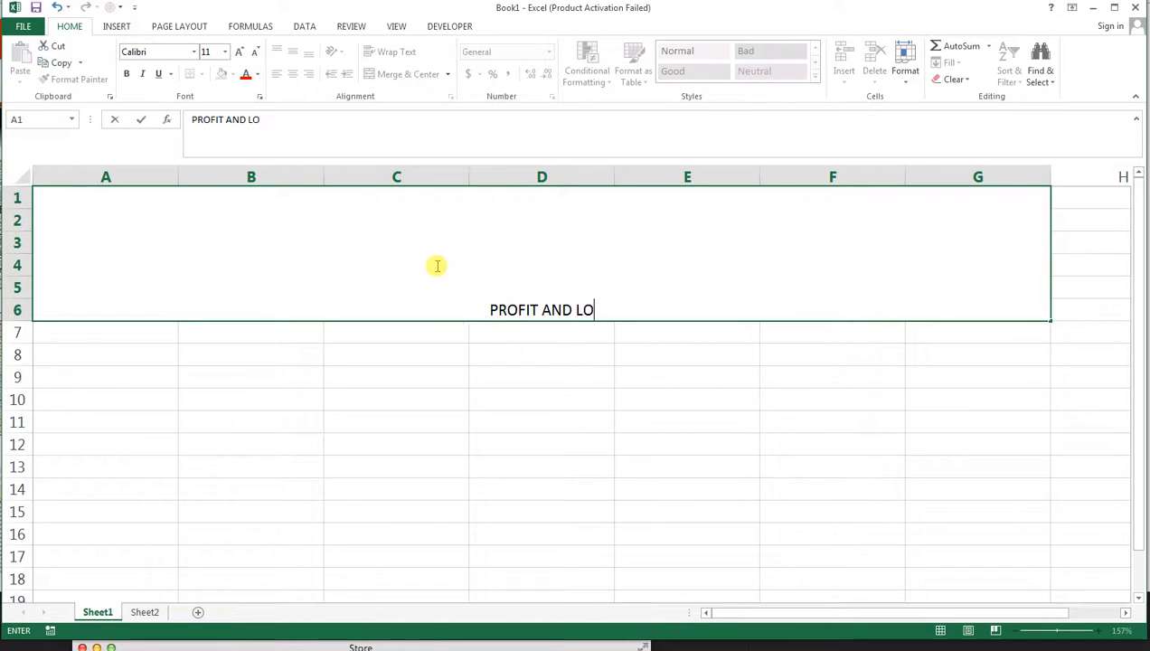
pyautogui.write('SS DISTRIBUTE')
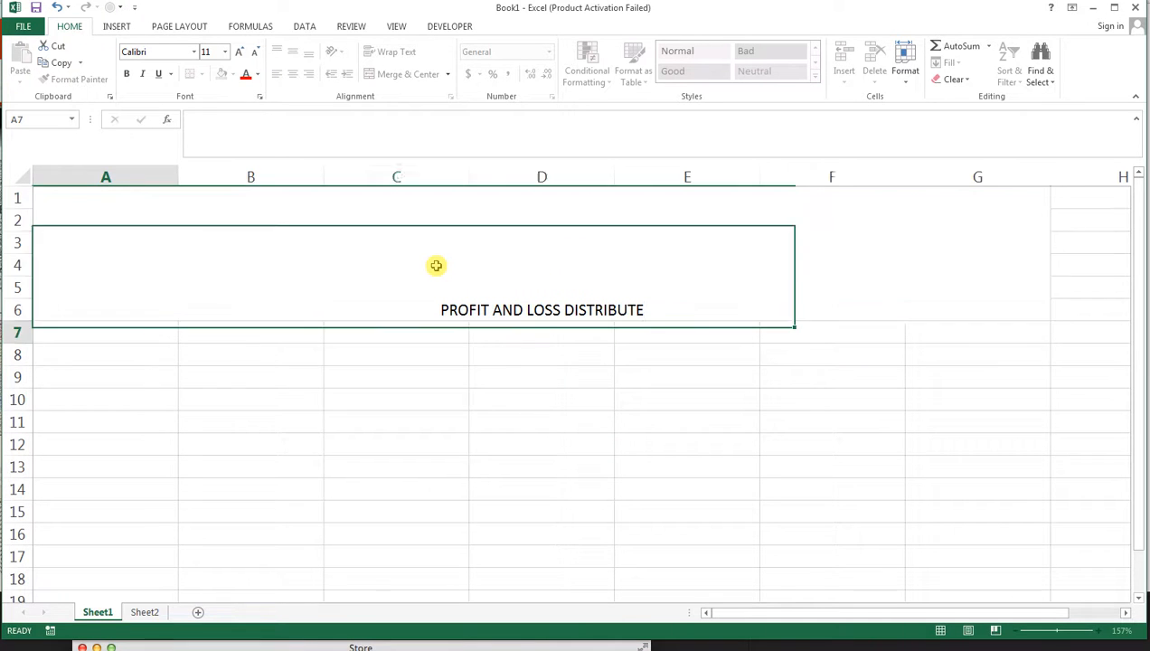
pyautogui.press('Return')
# - Set the title cell's font to Angsana New
pyautogui.click(436, 265)
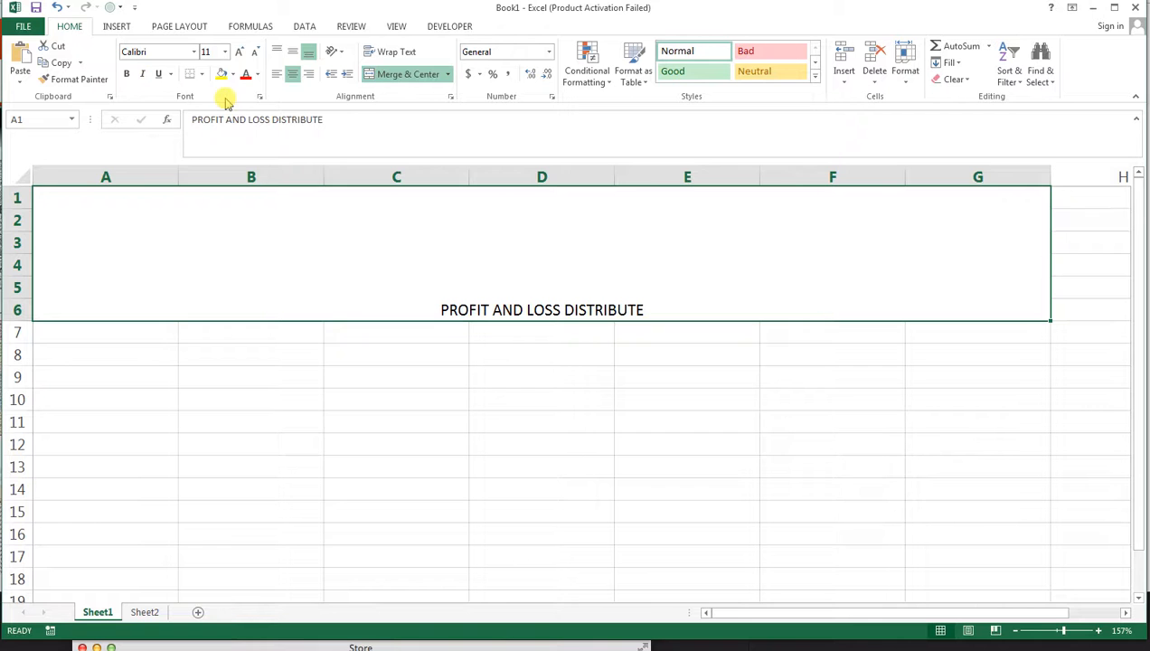
pyautogui.click(192, 52)
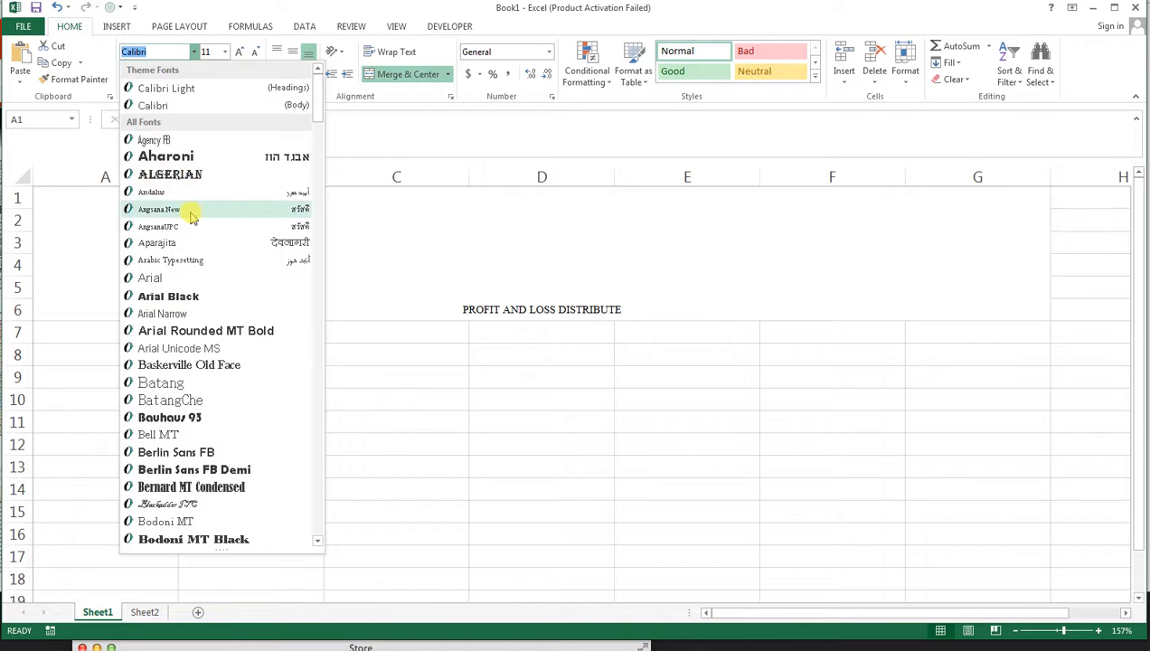
pyautogui.click(190, 210)
# - Fill the title cell with the standard dark blue and make its text white
pyautogui.click(232, 75)
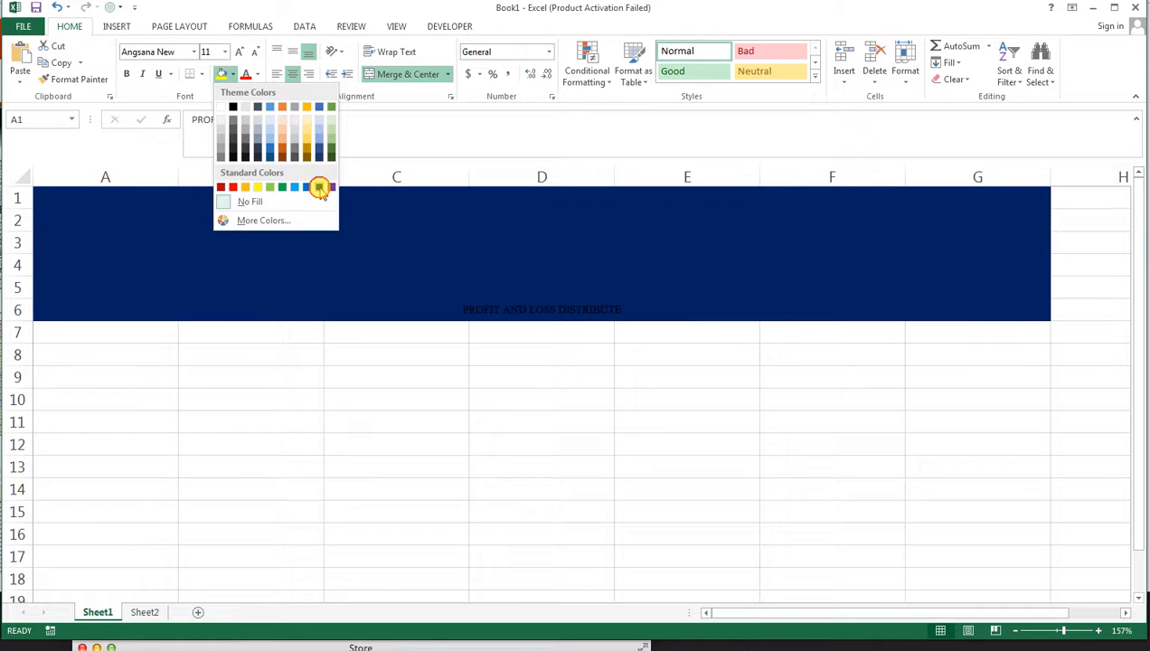
pyautogui.click(319, 188)
pyautogui.click(258, 74)
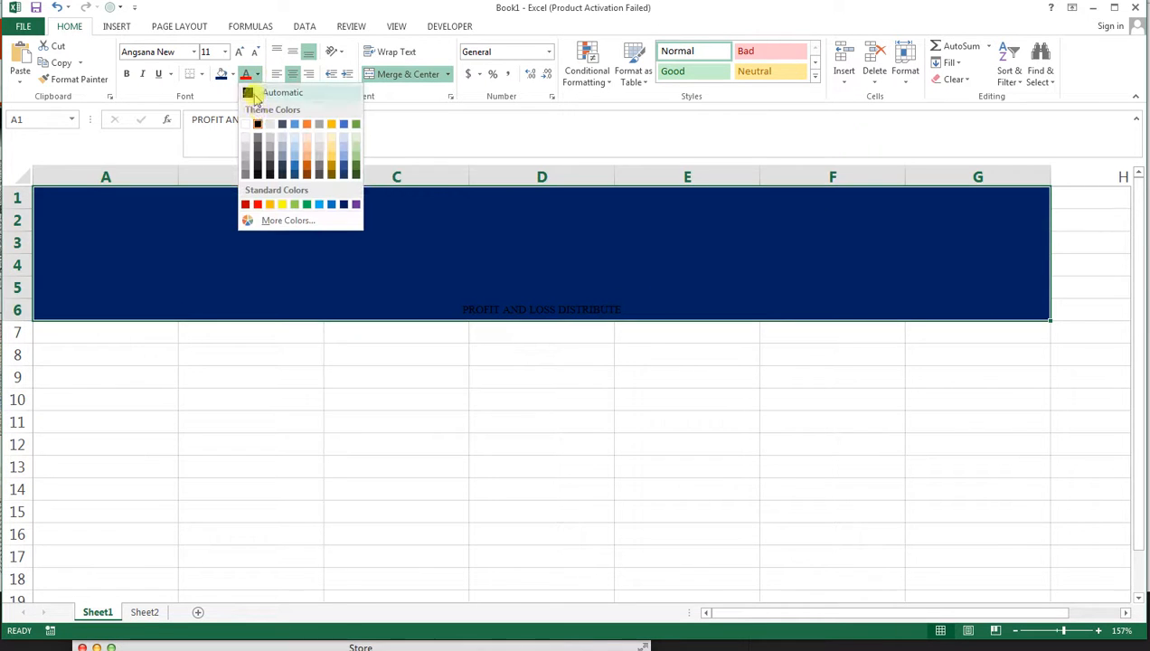
pyautogui.click(246, 125)
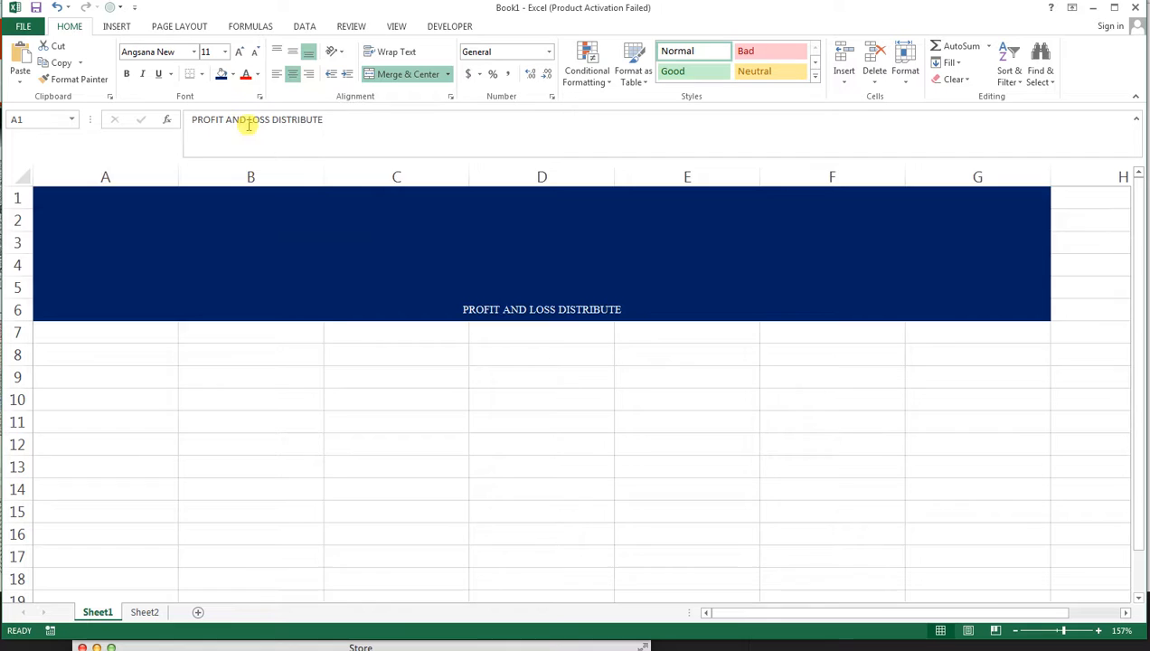
# - Middle-align the title vertically in its merged cell and set its font size to 60
pyautogui.click(290, 52)
pyautogui.click(237, 51)
pyautogui.click(237, 52)
pyautogui.click(237, 51)
pyautogui.click(237, 52)
pyautogui.click(237, 52)
pyautogui.click(237, 51)
pyautogui.click(237, 51)
pyautogui.click(236, 51)
pyautogui.click(235, 51)
pyautogui.click(236, 52)
pyautogui.click(235, 52)
pyautogui.click(236, 51)
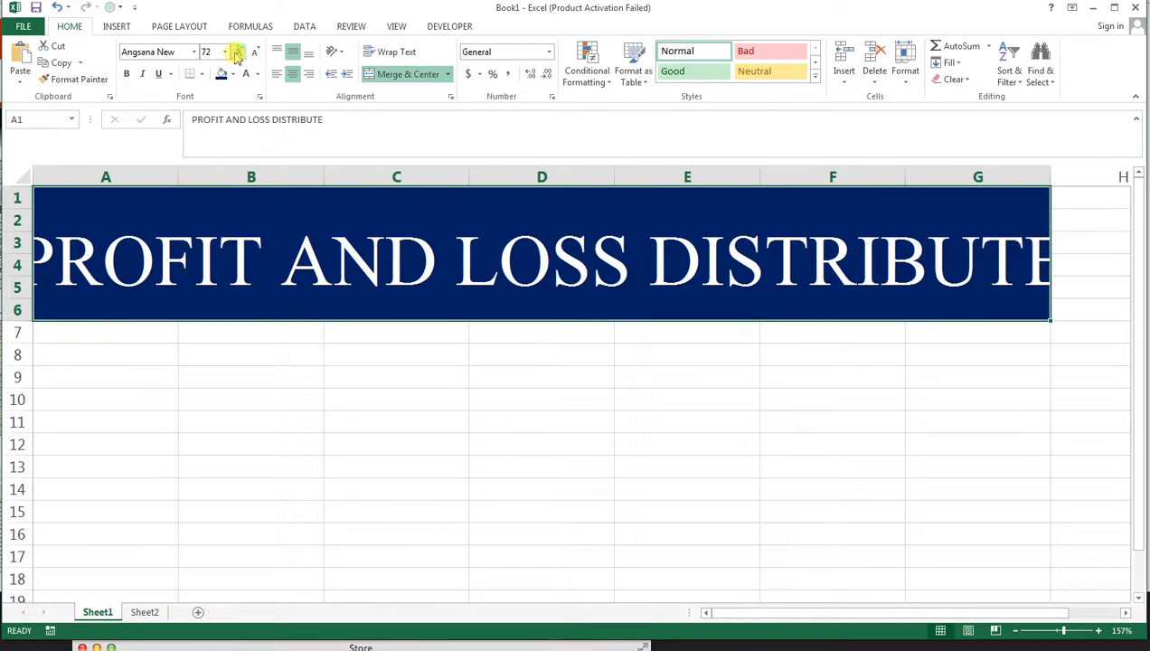
pyautogui.click(253, 52)
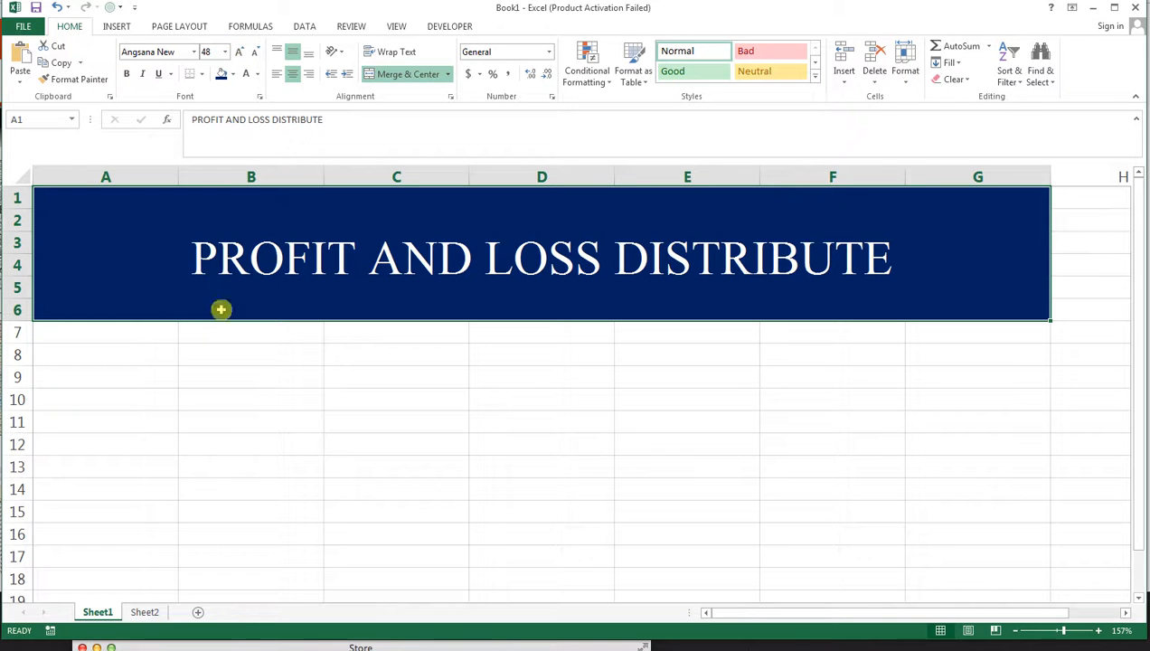
pyautogui.moveTo(215, 50); pyautogui.dragTo(203, 55)
pyautogui.write('60')
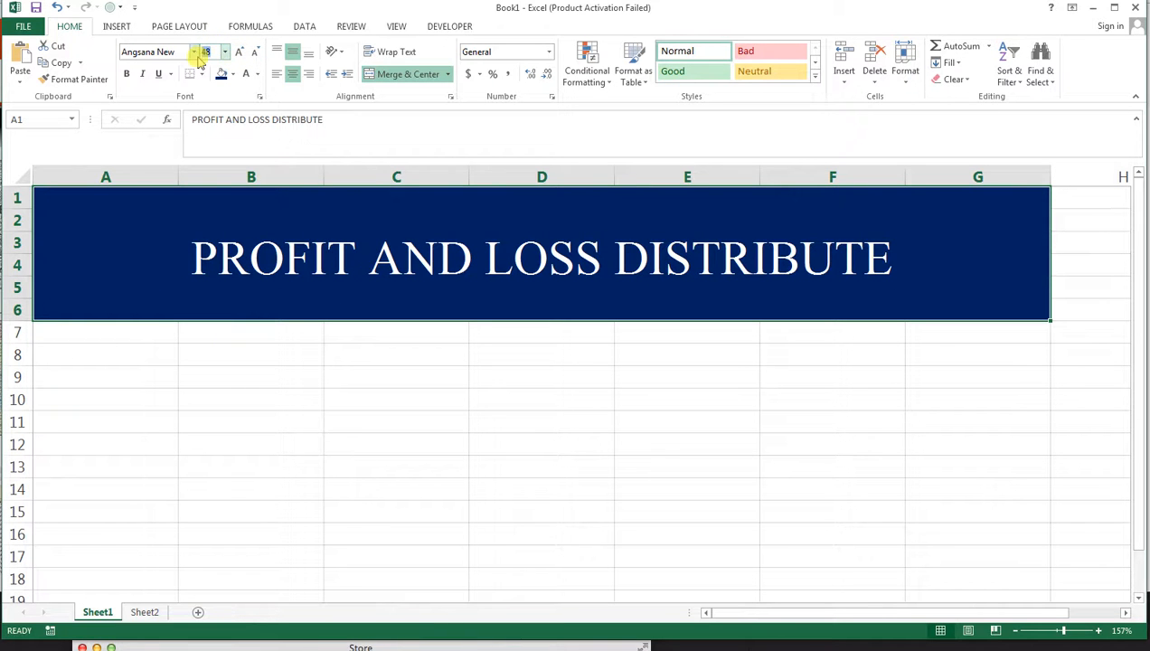
pyautogui.press('Return')
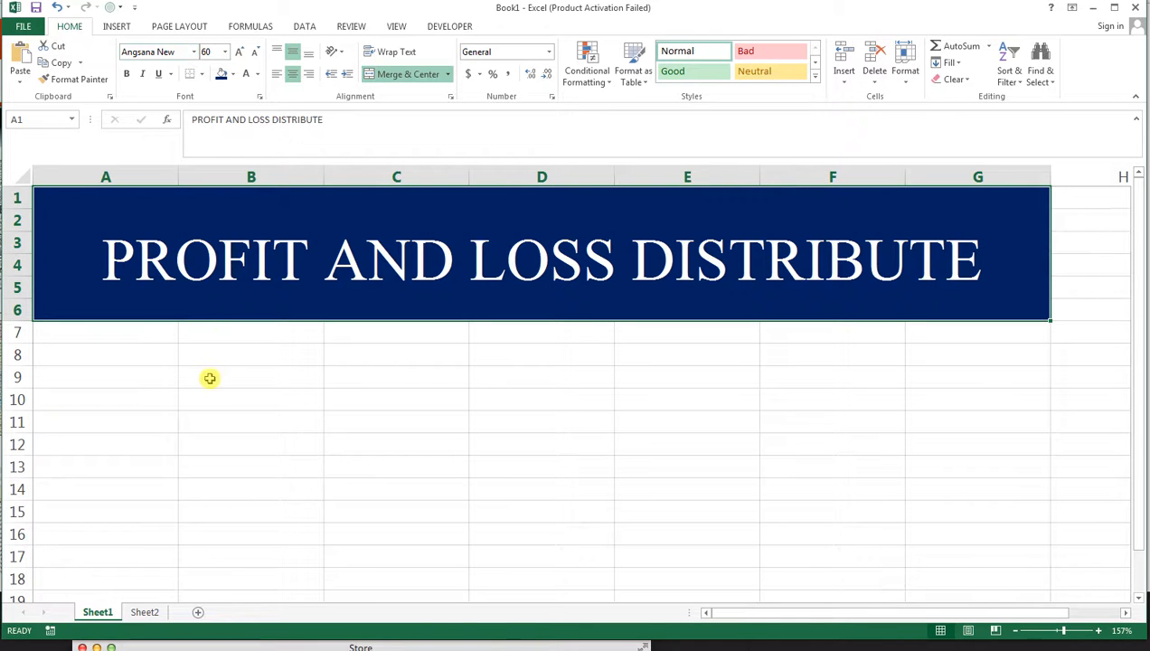
# - Enter the column headers "Sr no" in B7 and "Name" in C7
pyautogui.click(218, 331)
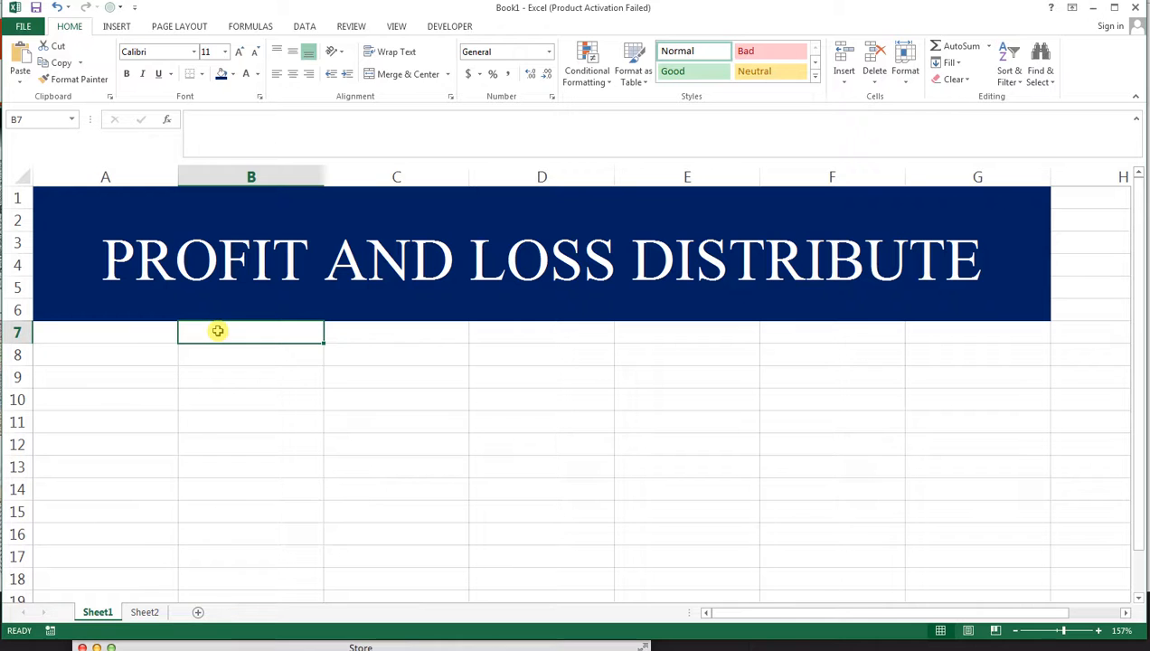
pyautogui.write('Sr')
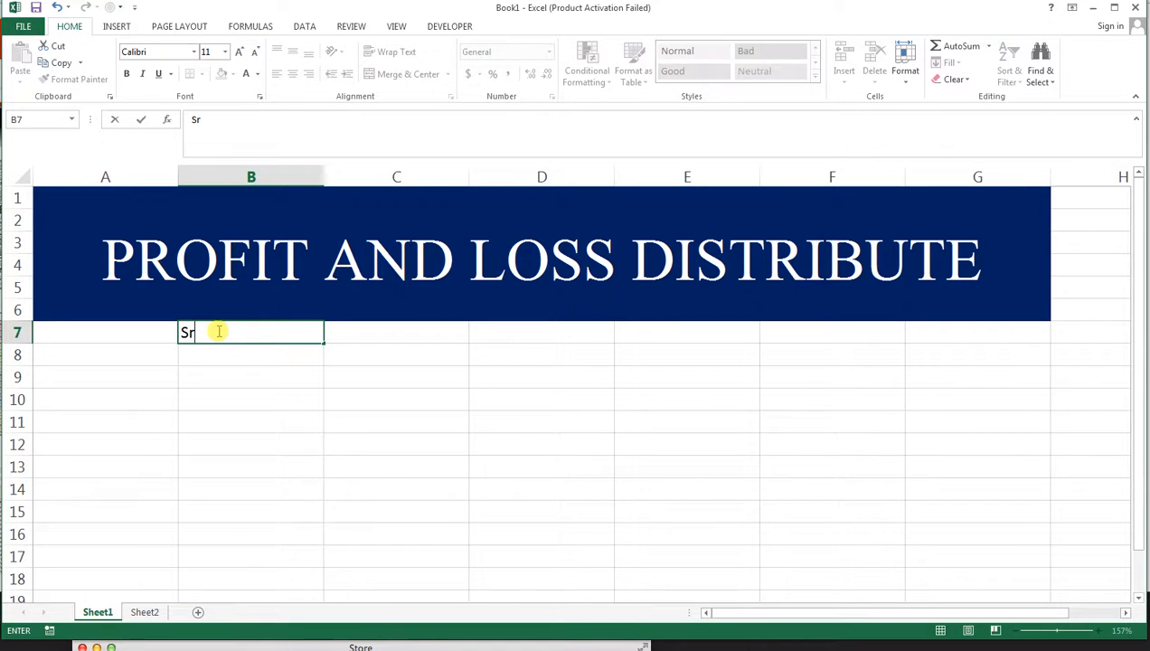
pyautogui.write(' no')
pyautogui.press('Tab')
pyautogui.write('Name')
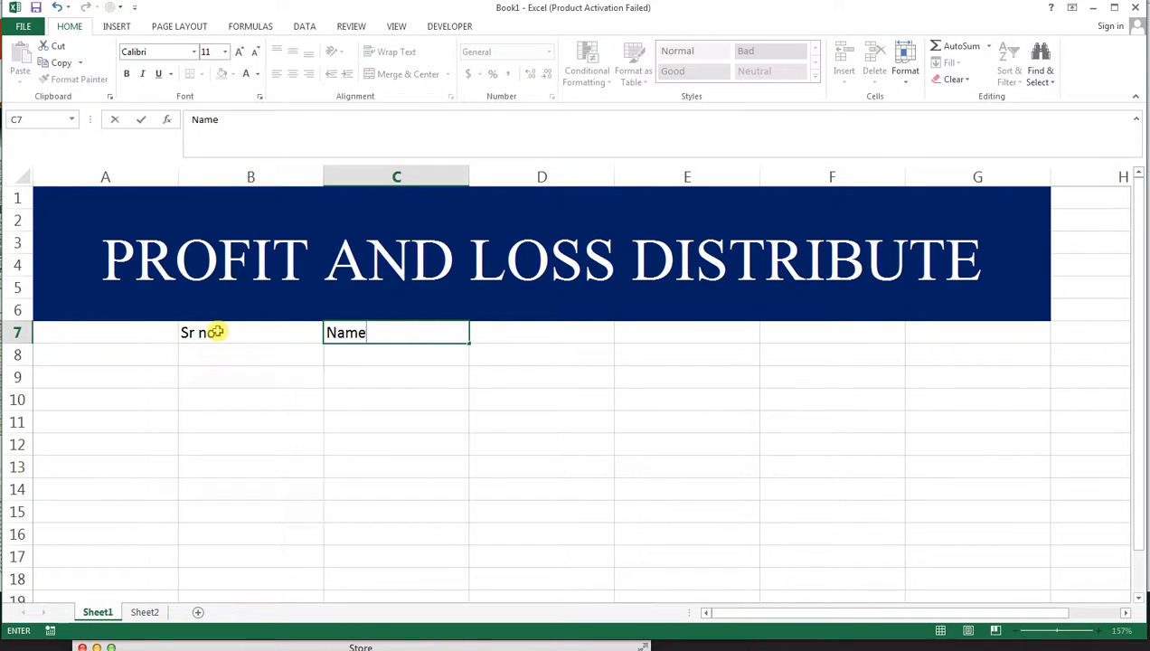
pyautogui.press('Tab')
# - Enter the column header "Purchase" in D7
pyautogui.write('p')
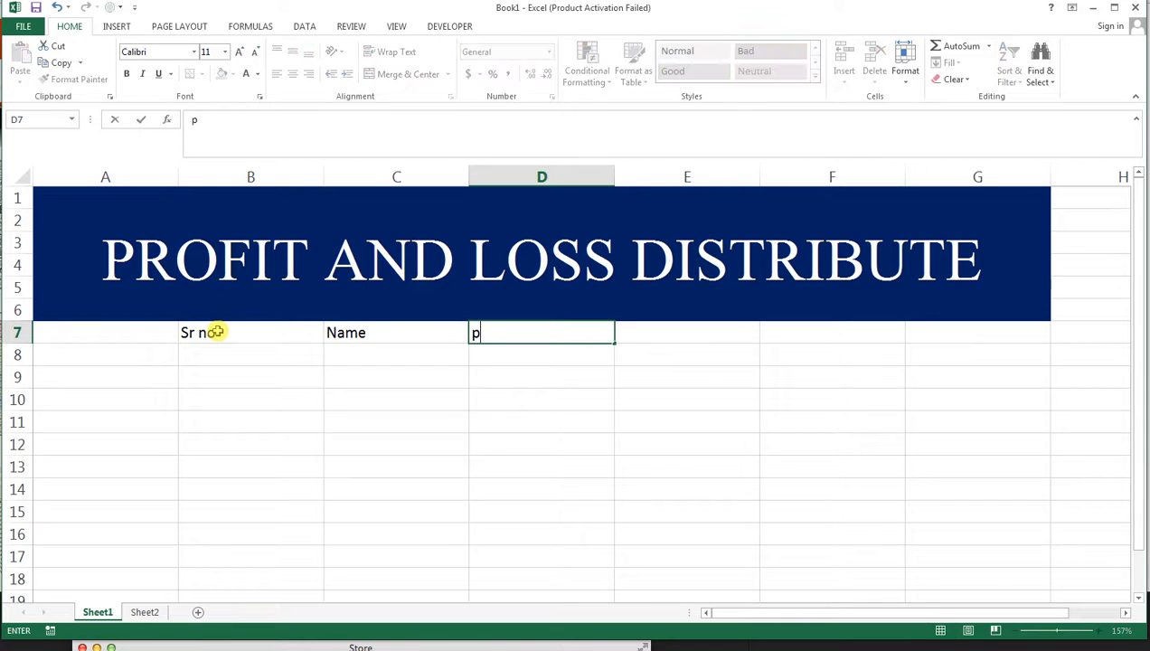
pyautogui.press('BackSpace')
pyautogui.write('Purrchase')
pyautogui.press('BackSpace')
pyautogui.press('BackSpace')
pyautogui.press('BackSpace')
pyautogui.press('BackSpace')
pyautogui.press('BackSpace')
pyautogui.press('BackSpace')
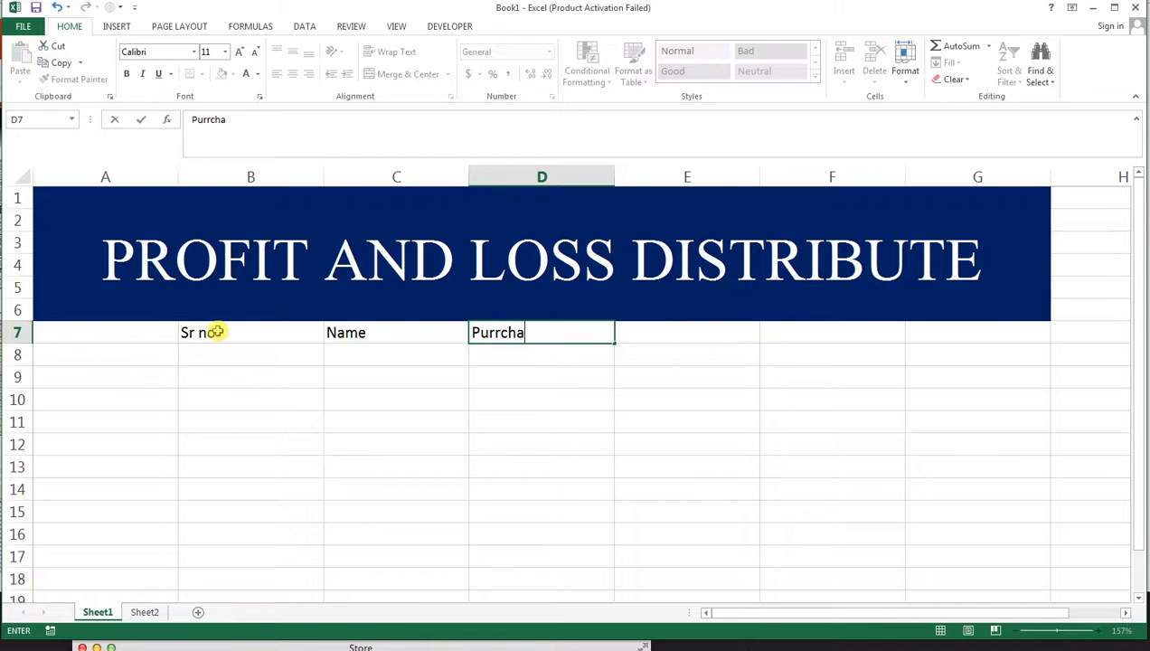
pyautogui.write('chase')
pyautogui.press('Tab')
# - Enter the column headers "Sale" in E7 and "Profit" in F7
pyautogui.write('Sale')
pyautogui.press('Tab')
pyautogui.write('Pr')
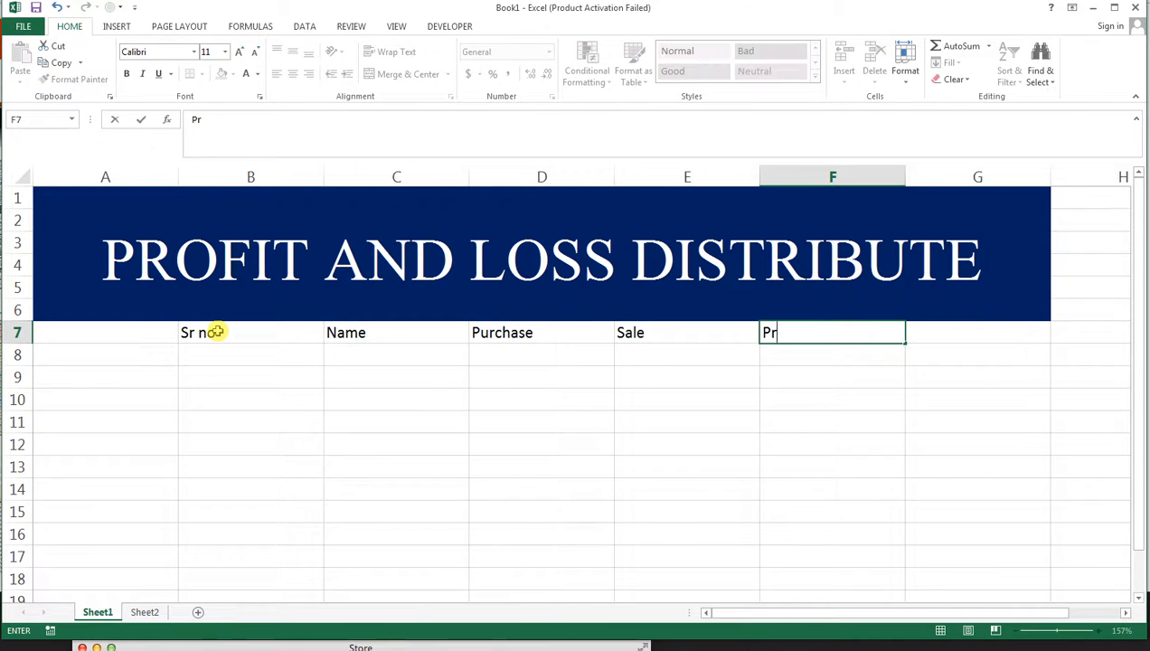
pyautogui.write('ofir')
pyautogui.press('BackSpace')
pyautogui.write('t')
pyautogui.press('Tab')
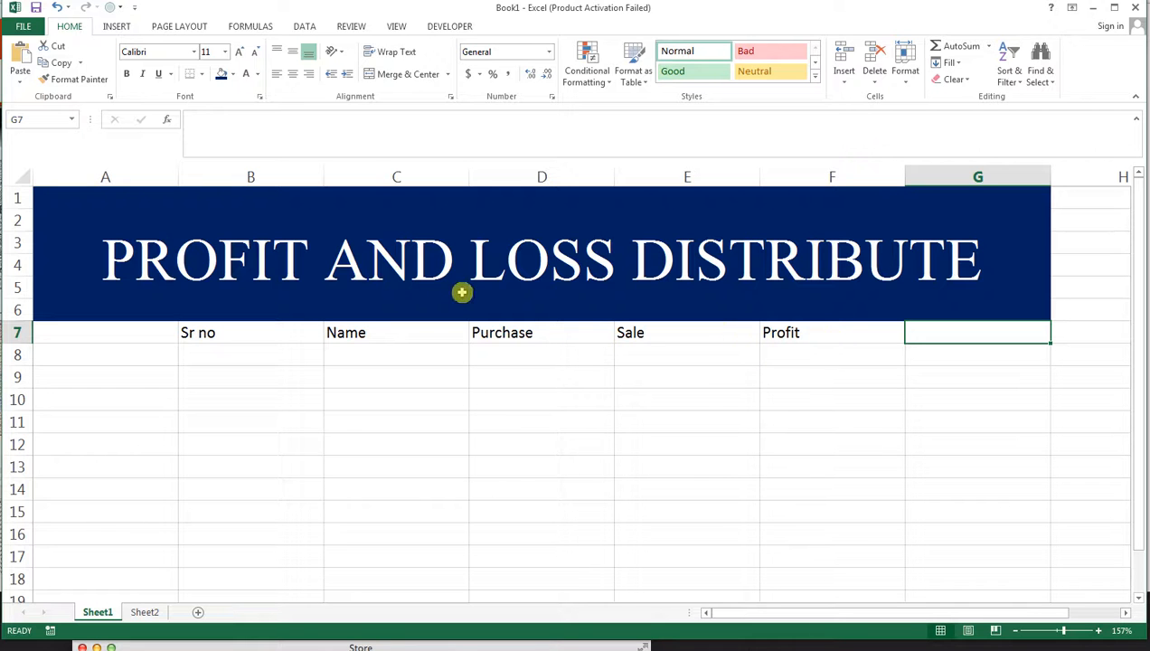
# - Center the table range from B7 down past row 18 in column F horizontally and vertically, and apply All Borders
pyautogui.moveTo(267, 328); pyautogui.dragTo(804, 598)
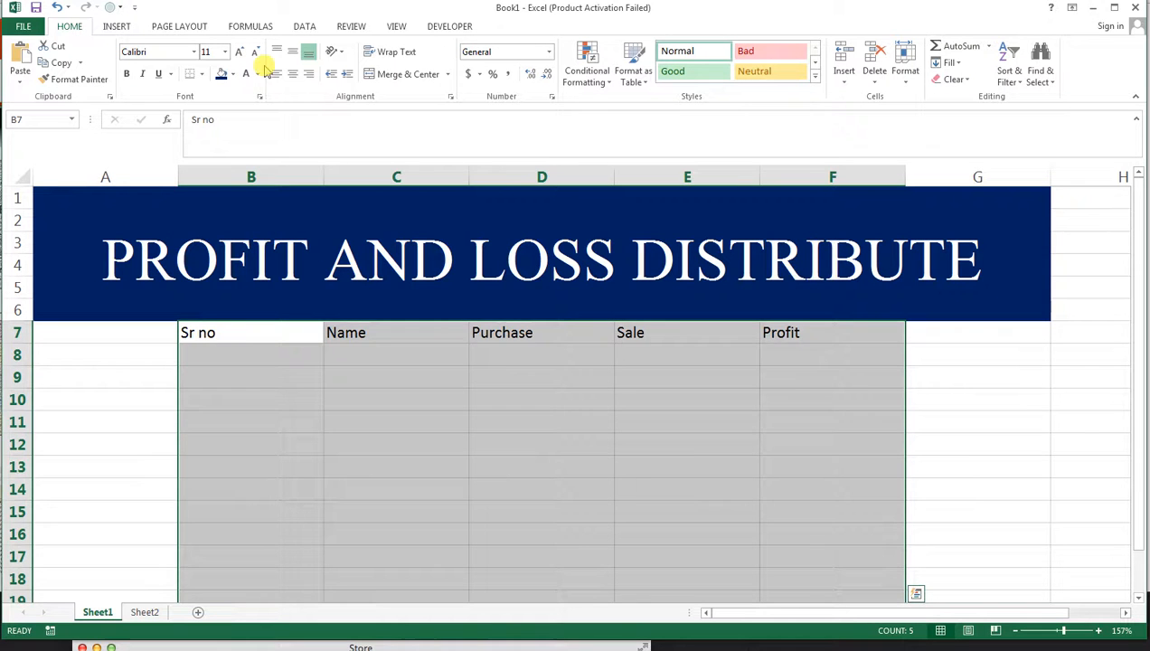
pyautogui.click(292, 73)
pyautogui.click(292, 52)
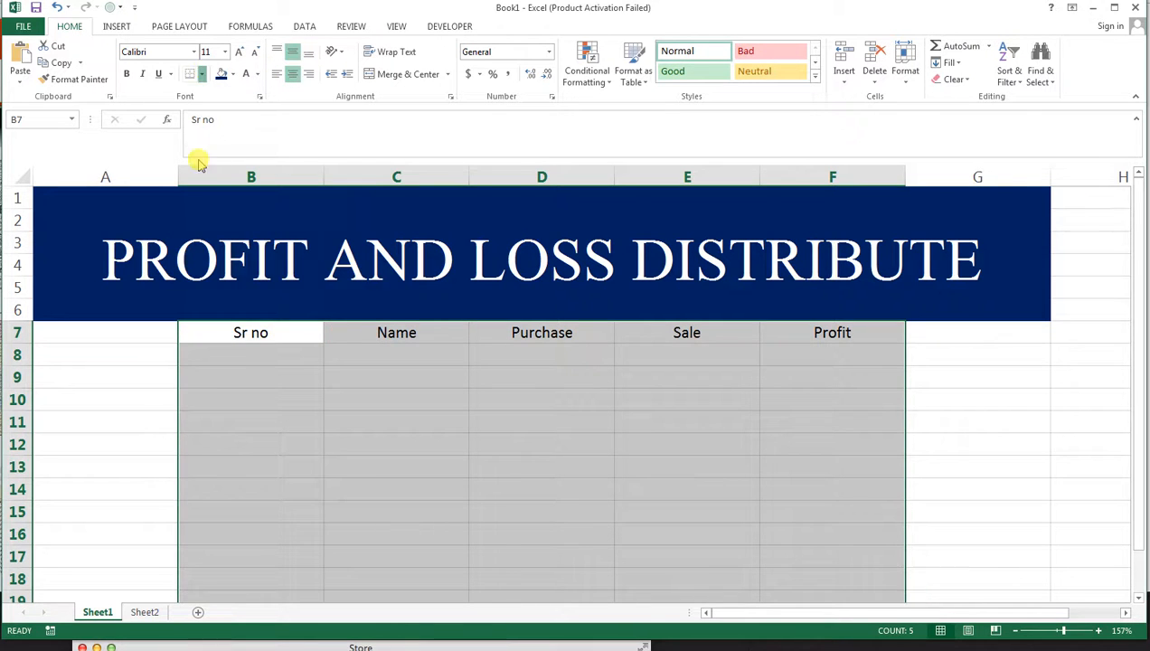
pyautogui.click(203, 75)
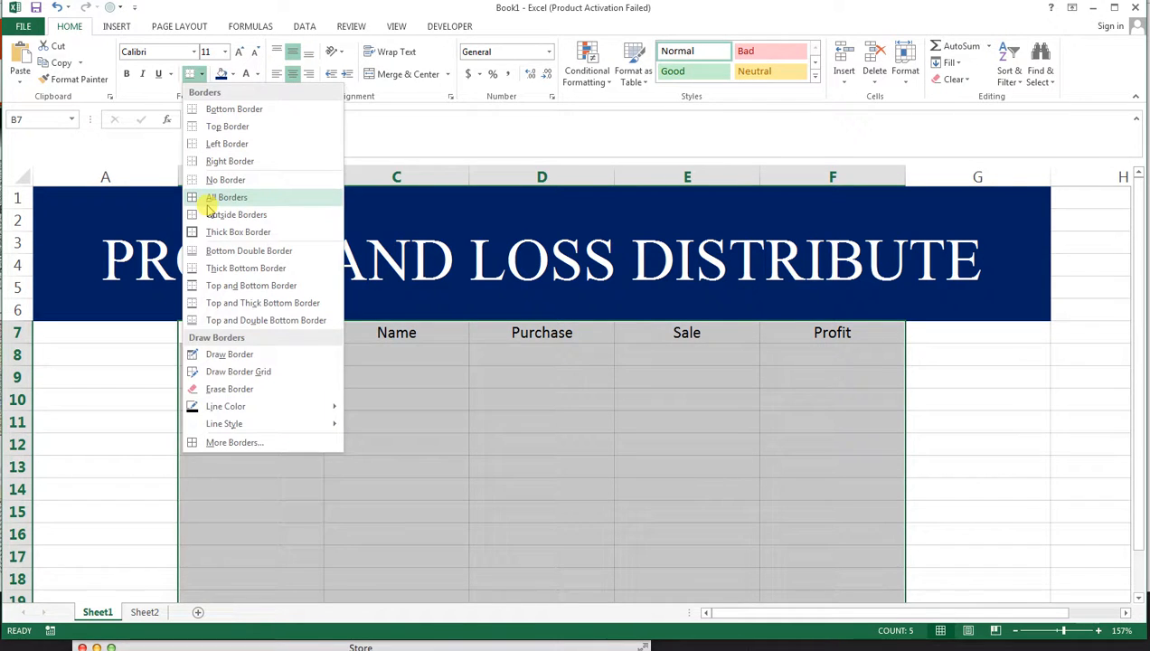
pyautogui.click(212, 207)
# - Make header row 7 about half again as tall and set the B7:F7 headers in bold Agency FB
pyautogui.moveTo(215, 335); pyautogui.dragTo(850, 333)
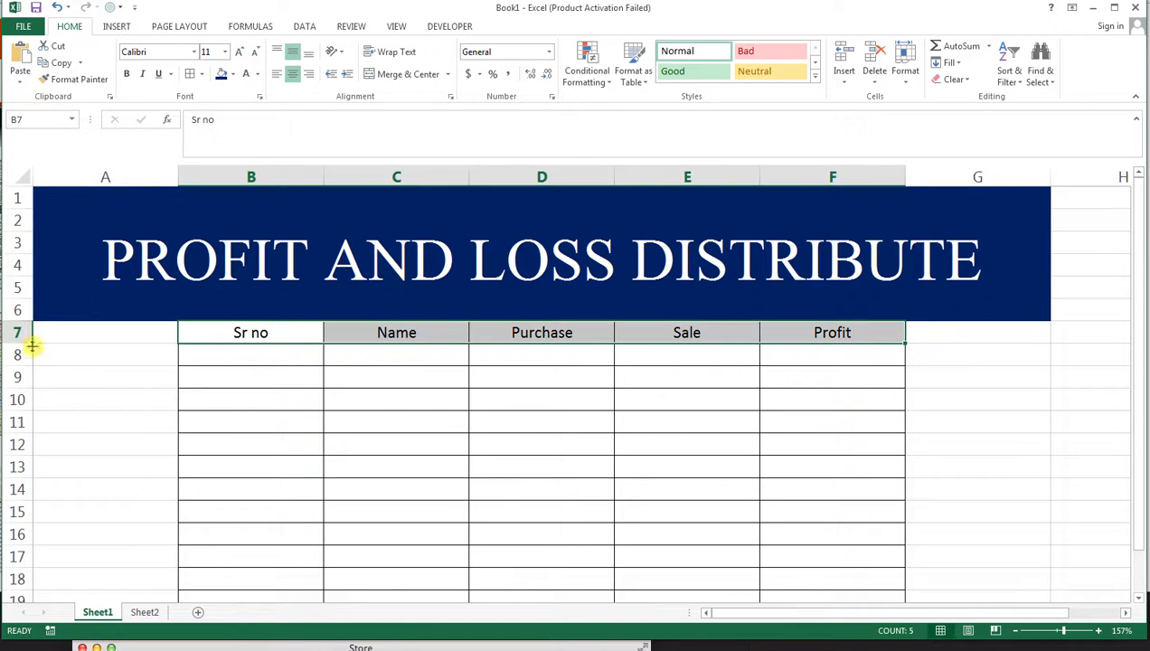
pyautogui.moveTo(28, 344); pyautogui.dragTo(28, 354)
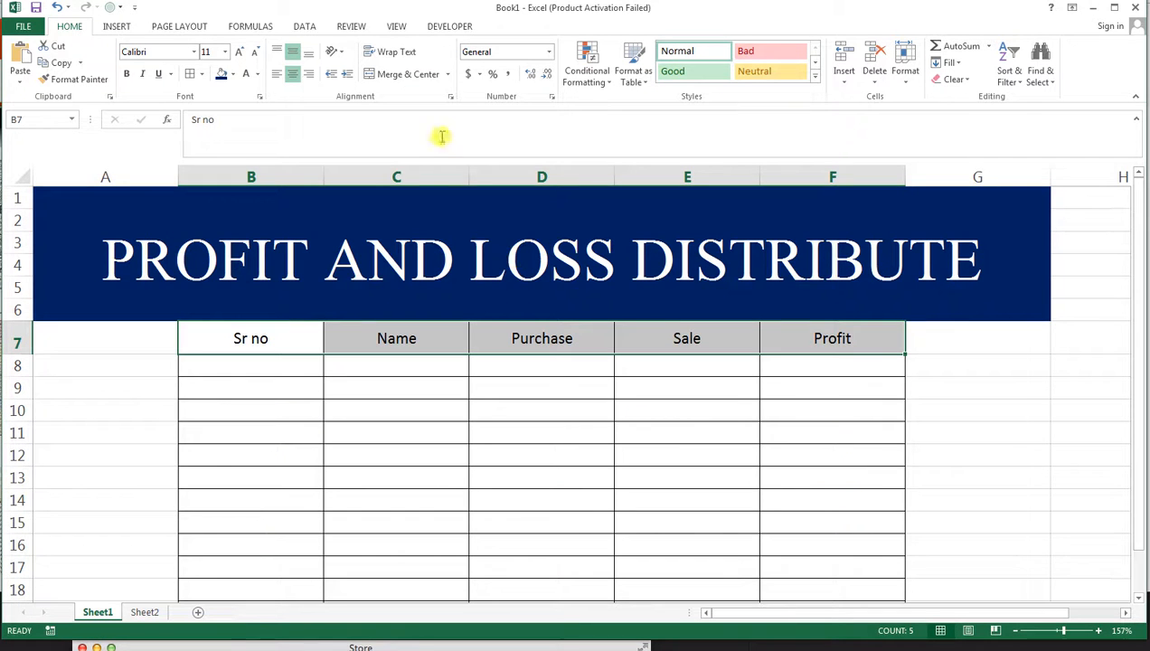
pyautogui.click(194, 51)
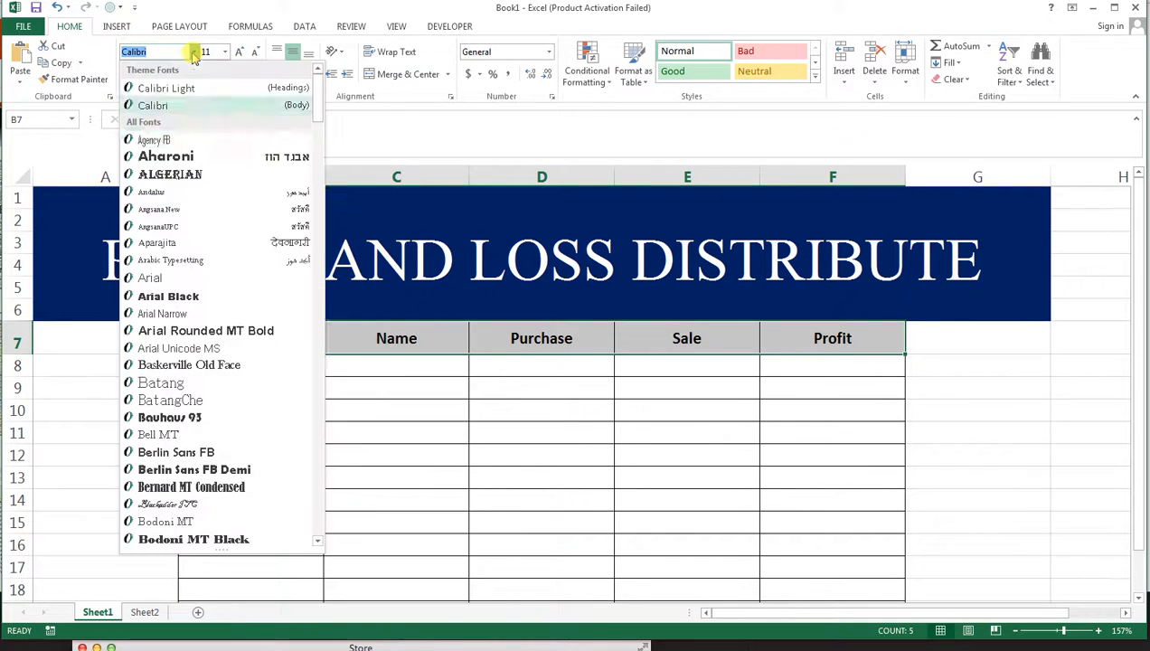
pyautogui.click(190, 140)
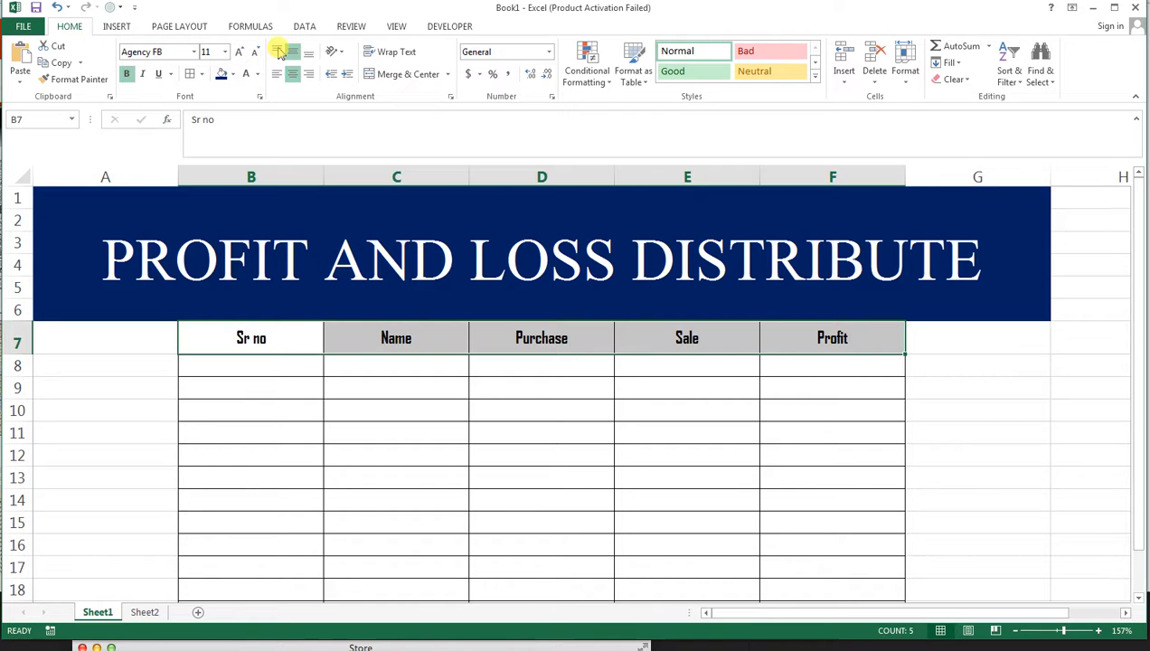
# - Fill the header cells B7:F7 with standard yellow and enlarge their font by two size steps
pyautogui.click(233, 74)
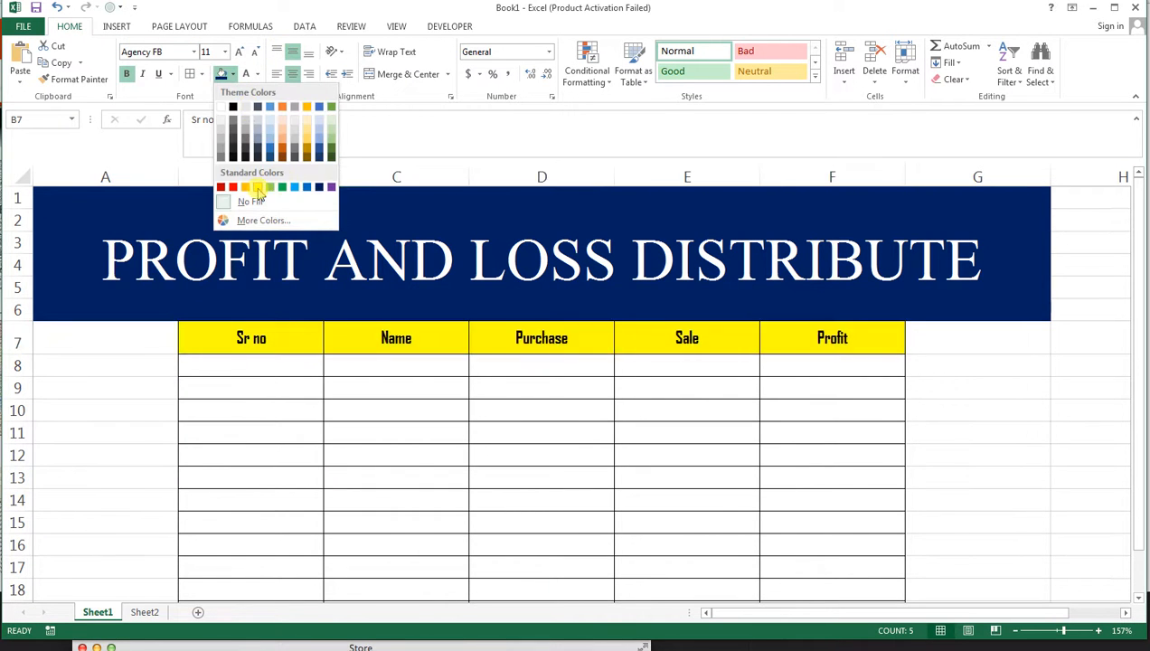
pyautogui.click(257, 186)
pyautogui.click(240, 55)
pyautogui.click(239, 54)
# - Enter 1 in B8 and fill the serial numbers down the Sr no column as an increasing series
pyautogui.click(303, 366)
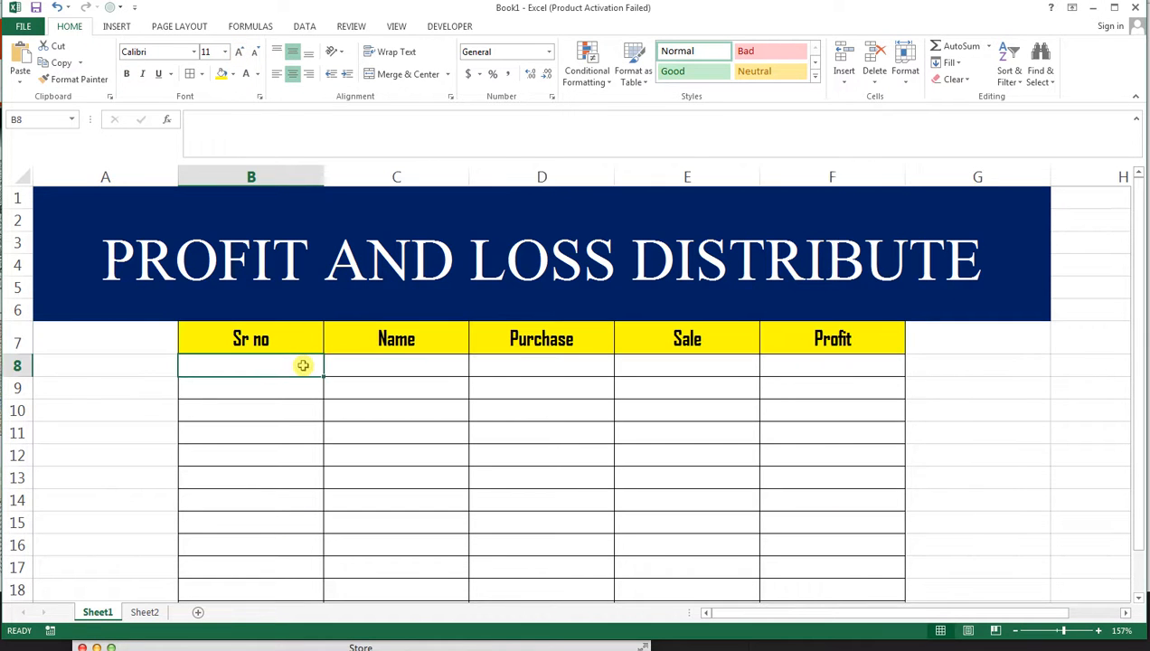
pyautogui.write('1')
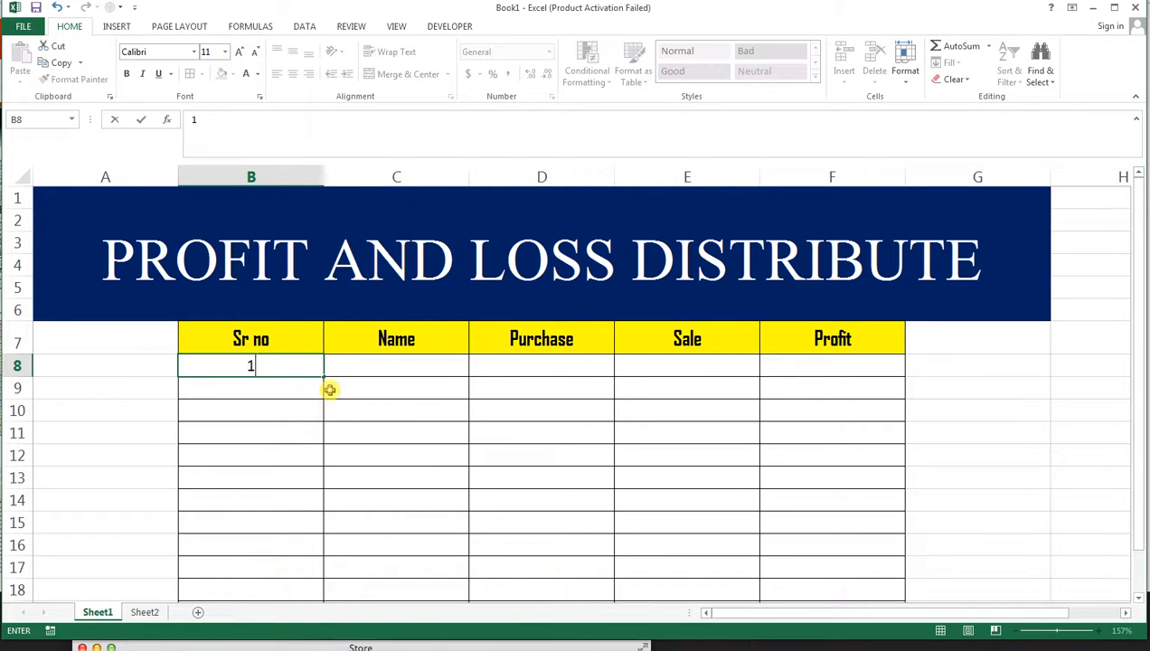
pyautogui.click(329, 388)
pyautogui.click(296, 360)
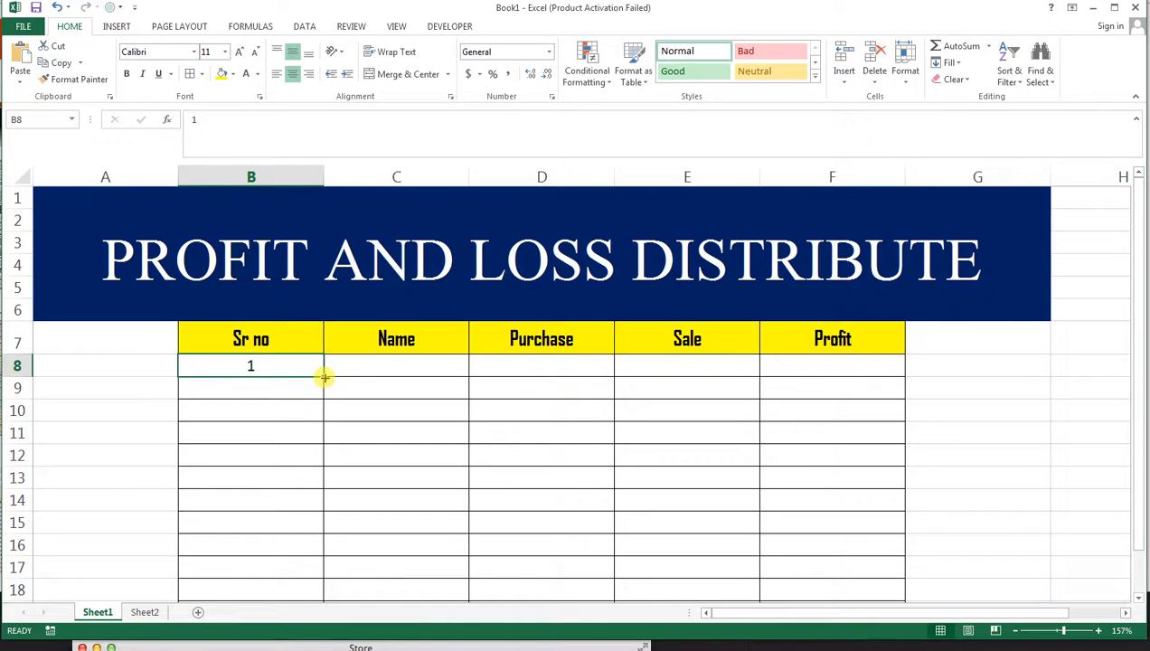
pyautogui.moveTo(324, 377); pyautogui.dragTo(330, 547)
pyautogui.scroll(1, 474, 505)
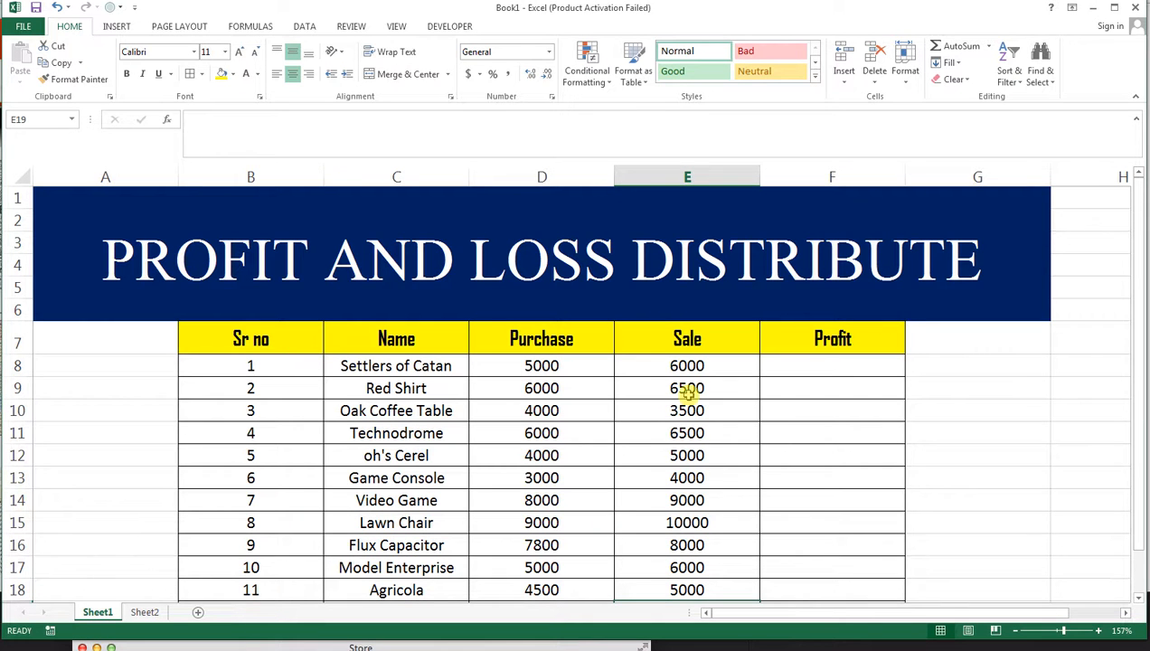
# - Enter the profit formula =E8-D8 in F8 and fill it down the Profit column to F18
pyautogui.click(817, 366)
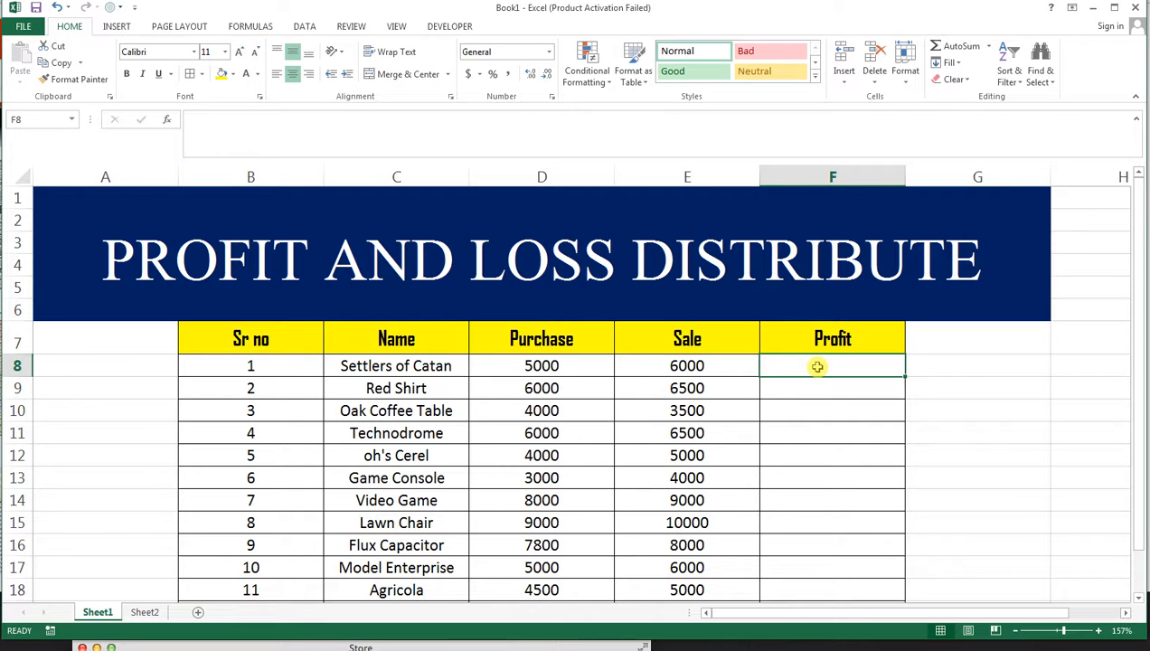
pyautogui.write('=')
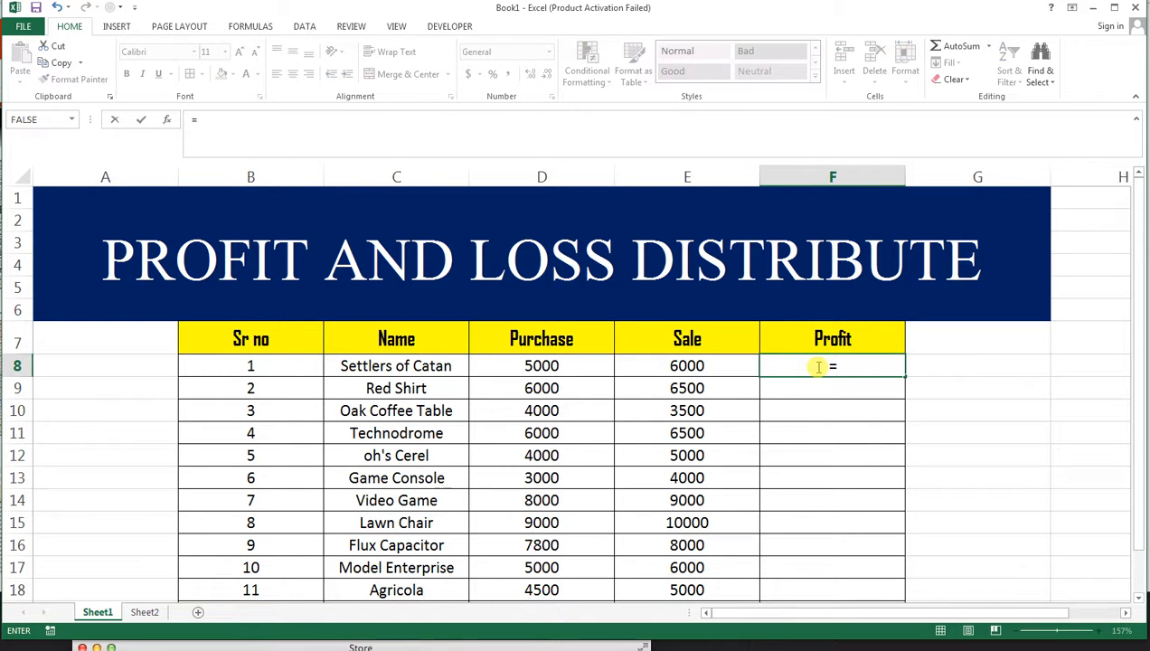
pyautogui.click(743, 366)
pyautogui.write('-')
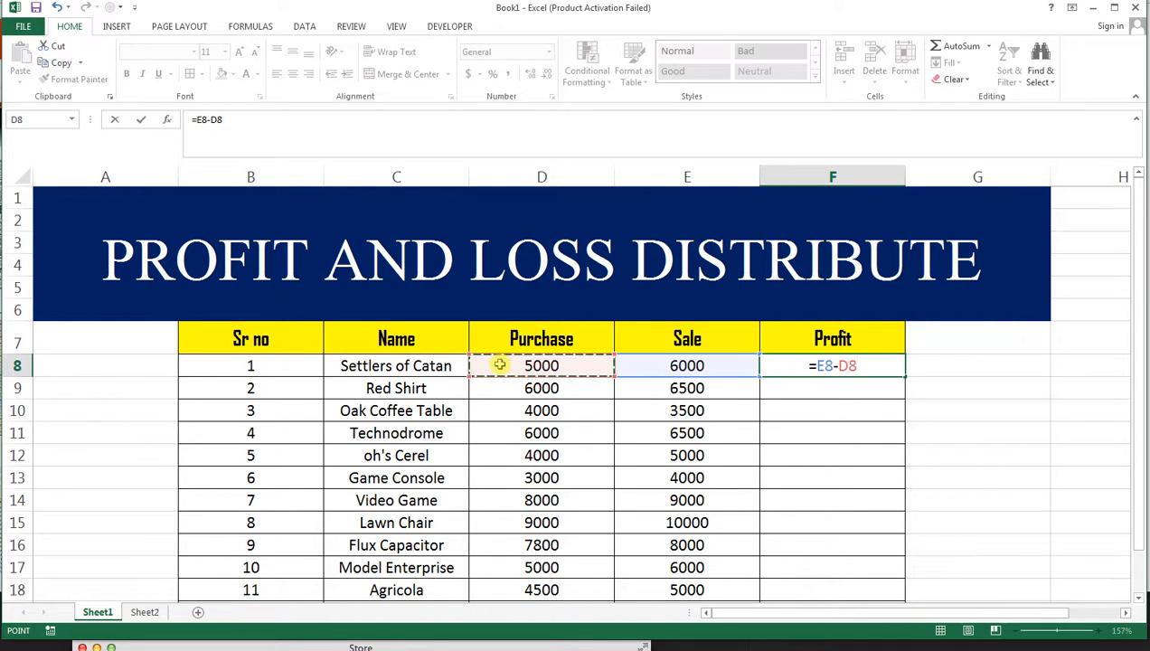
pyautogui.hotkey('ctrl', 'Return')
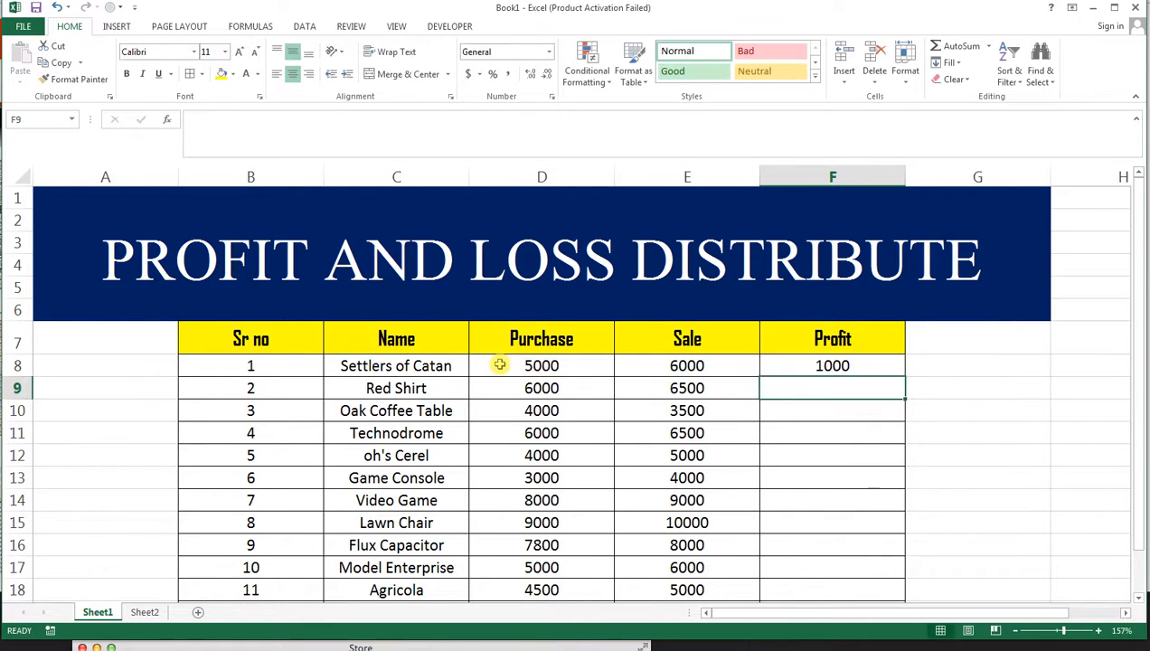
pyautogui.click(907, 369)
pyautogui.click(896, 368)
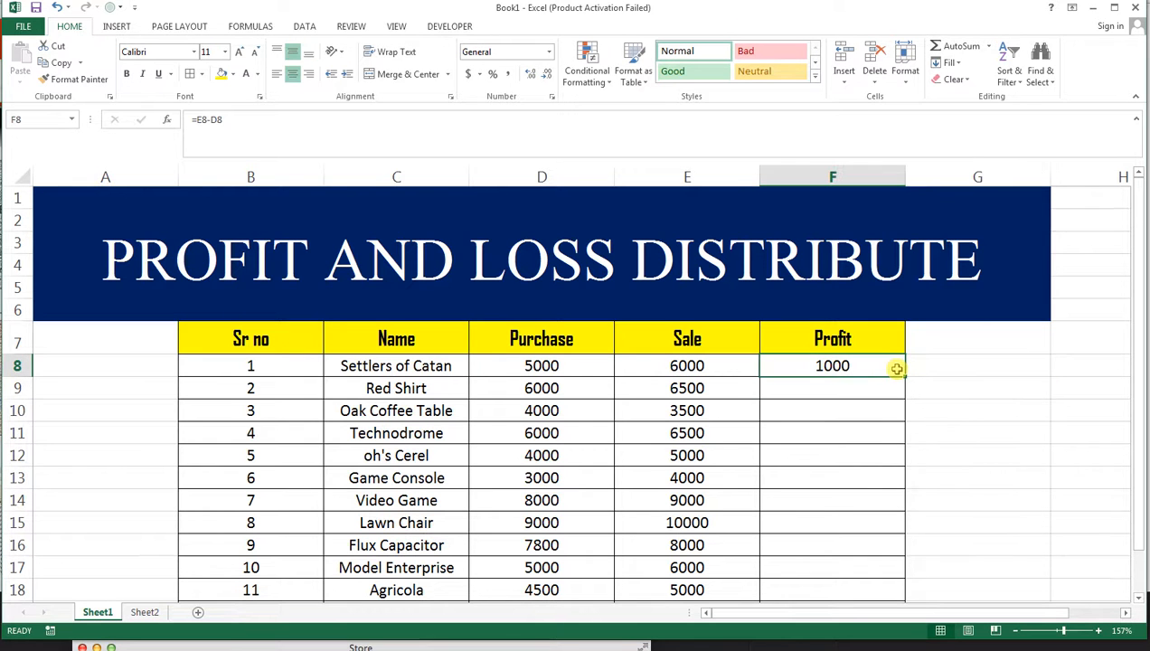
pyautogui.moveTo(904, 376); pyautogui.dragTo(900, 592)
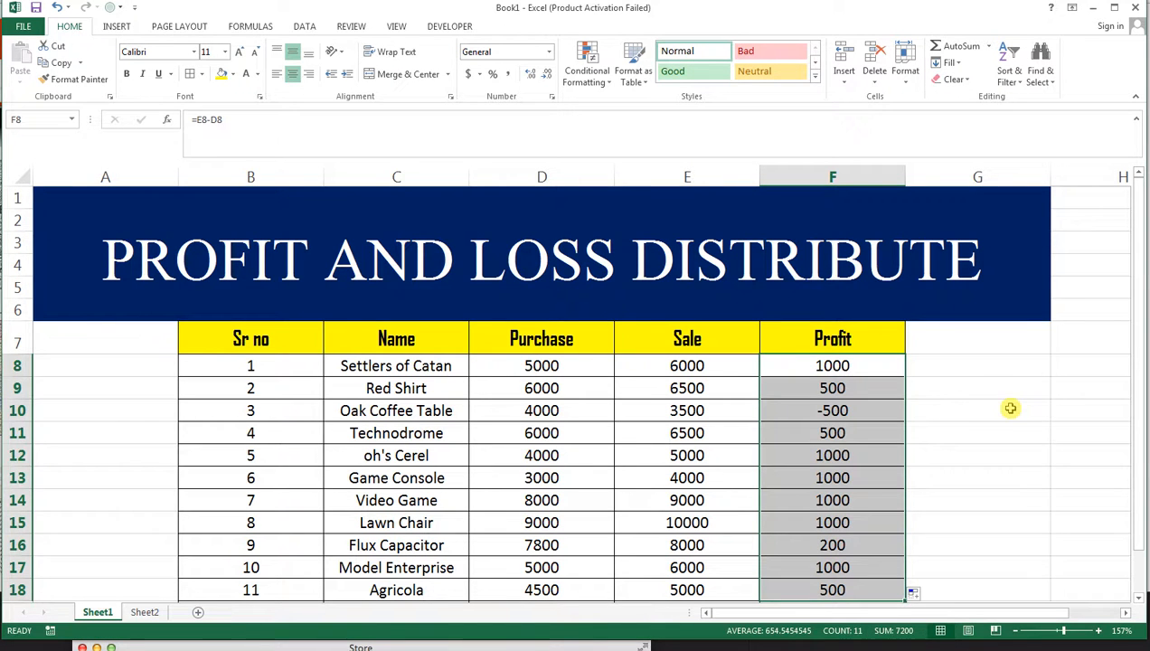
# - Change the Sale value of Model Enterprise in E17 to 4500
pyautogui.click(673, 563)
pyautogui.write('4500')
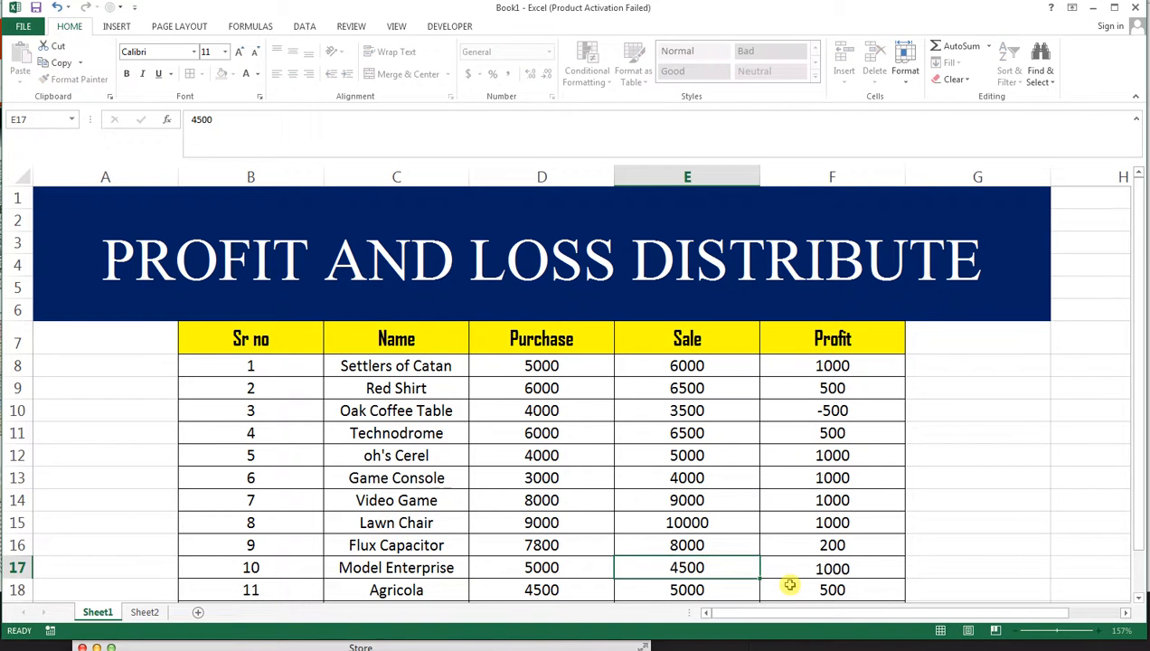
pyautogui.press('Return')
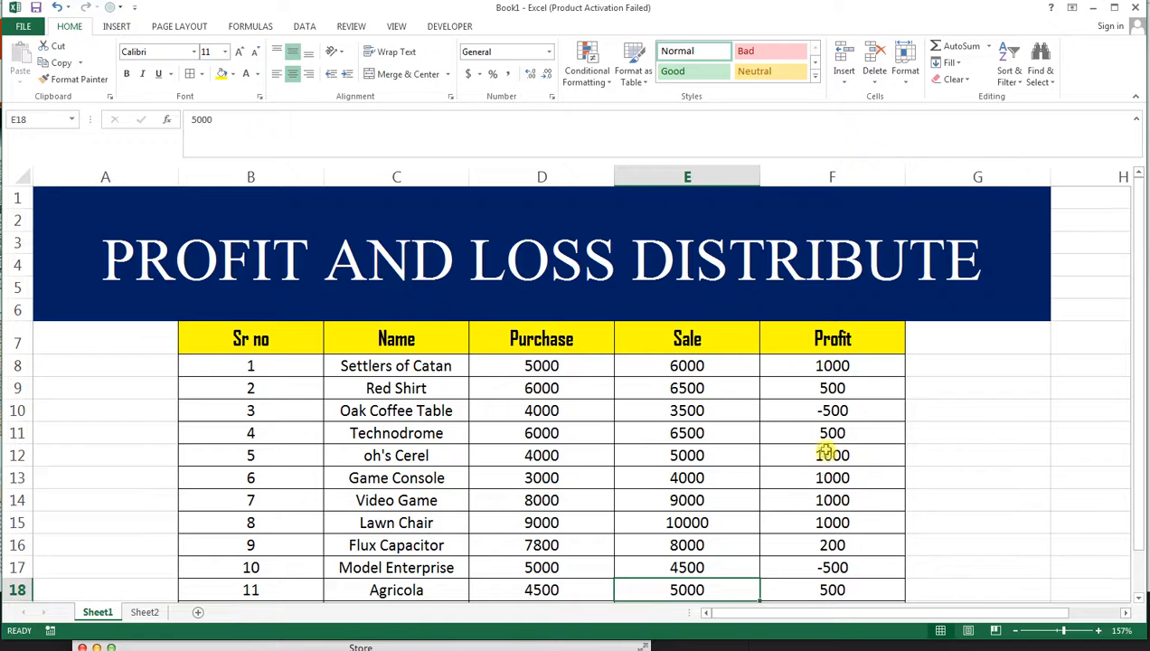
# - Merge B19:E19 with Merge Across and enter the label TOTAL PROFIT in the merged cell
pyautogui.scroll(-1, 816, 499)
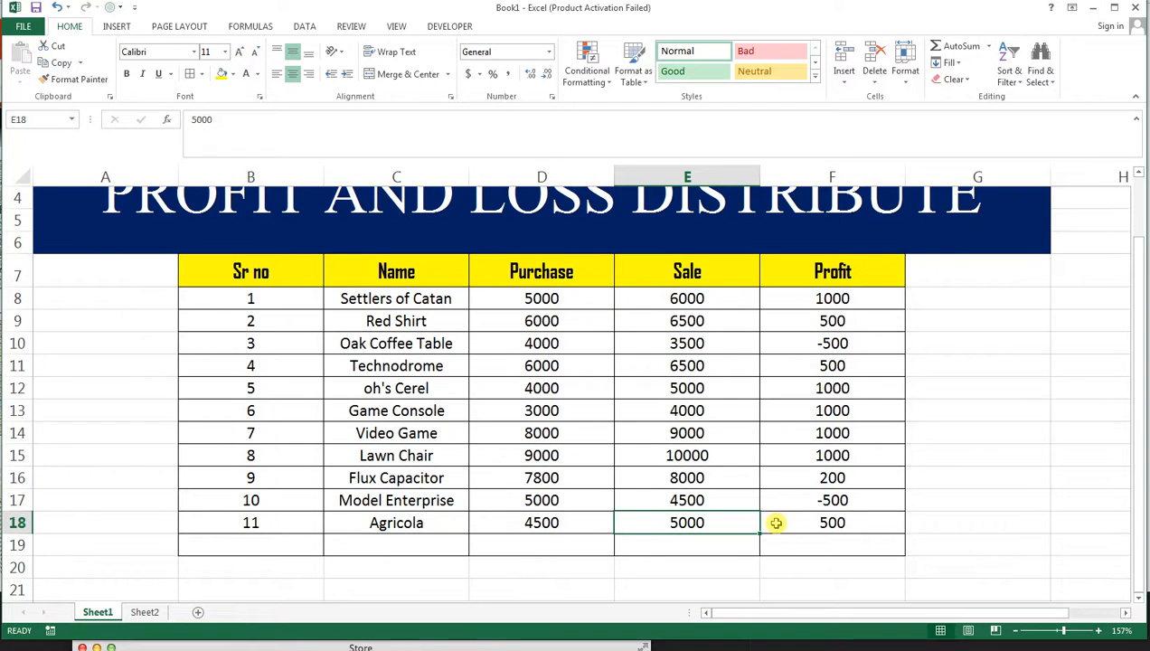
pyautogui.scroll(1, 776, 523)
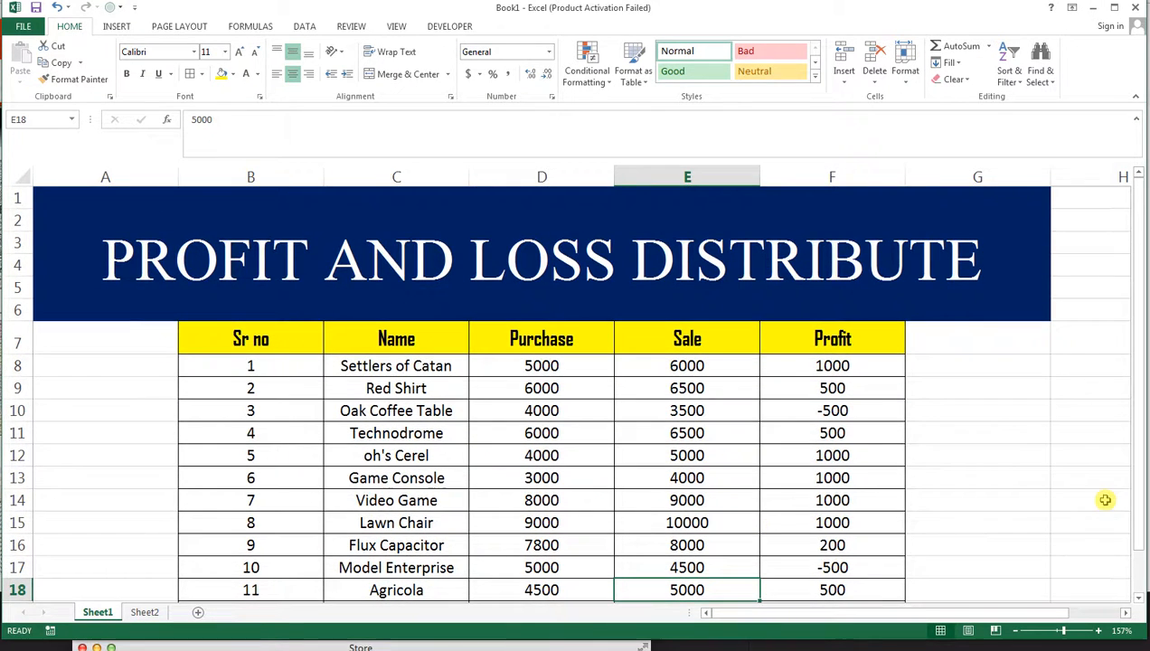
pyautogui.scroll(-1, 1099, 505)
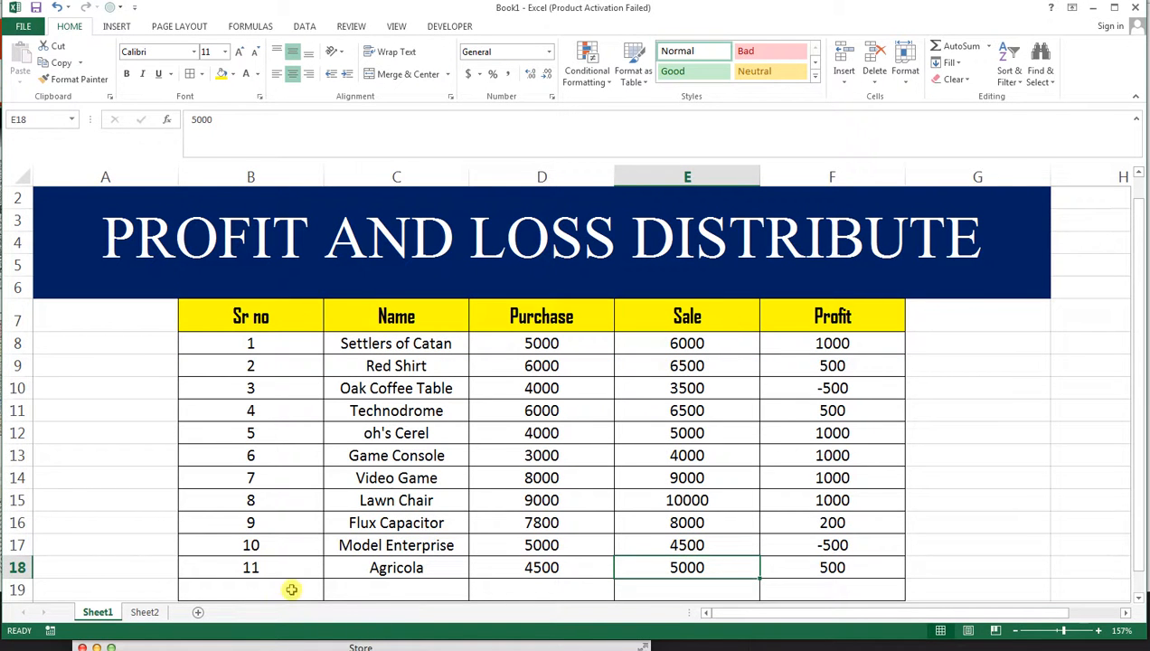
pyautogui.moveTo(282, 587); pyautogui.dragTo(699, 584)
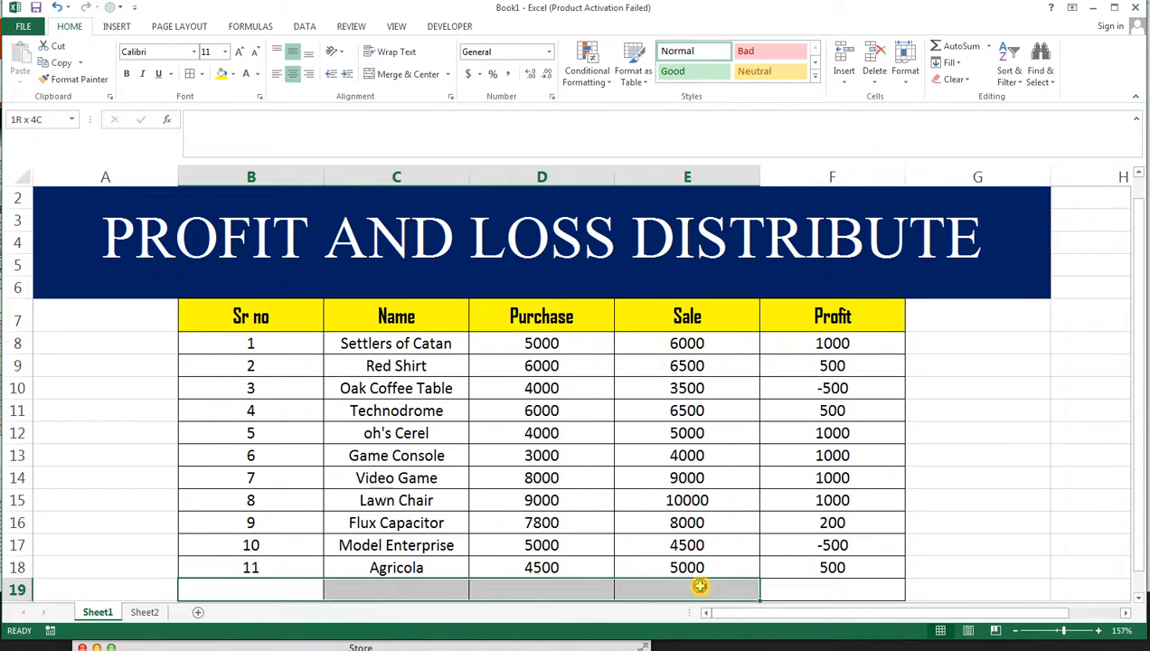
pyautogui.click(446, 74)
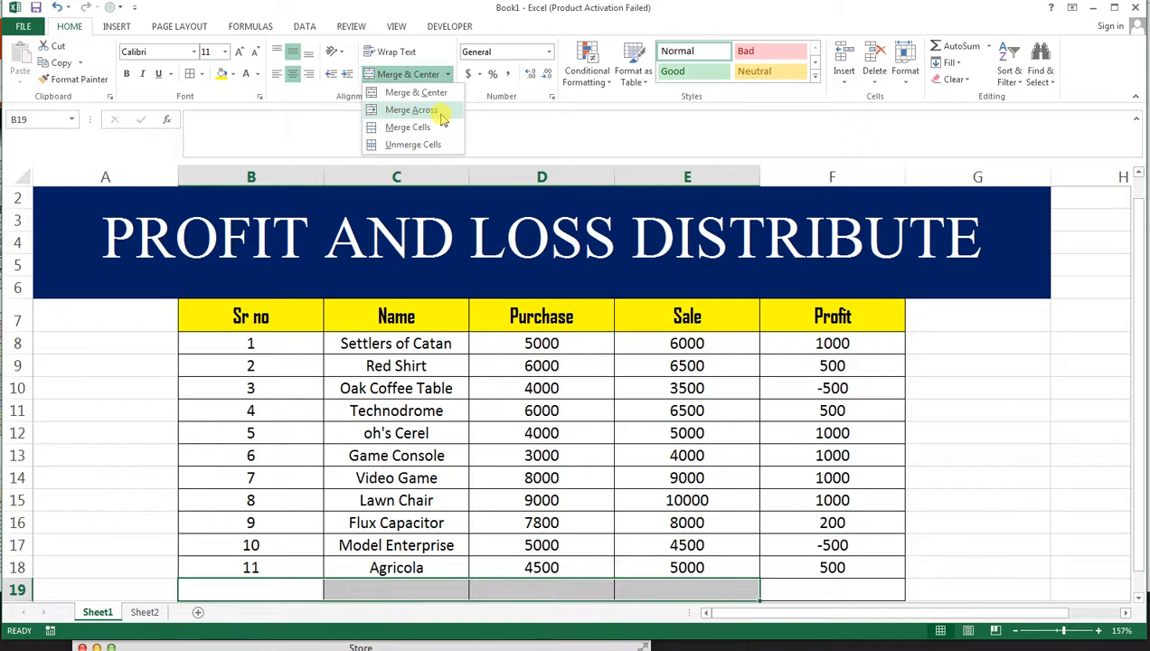
pyautogui.click(441, 112)
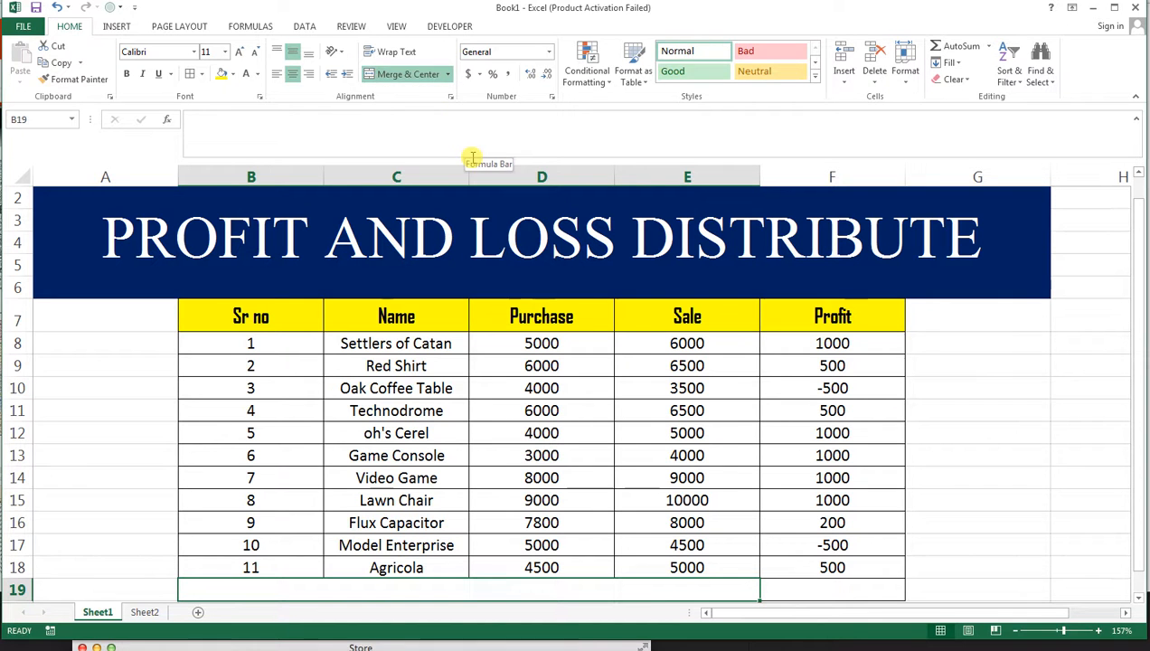
pyautogui.write('tota')
pyautogui.press('BackSpace')
pyautogui.press('BackSpace')
pyautogui.press('BackSpace')
pyautogui.press('BackSpace')
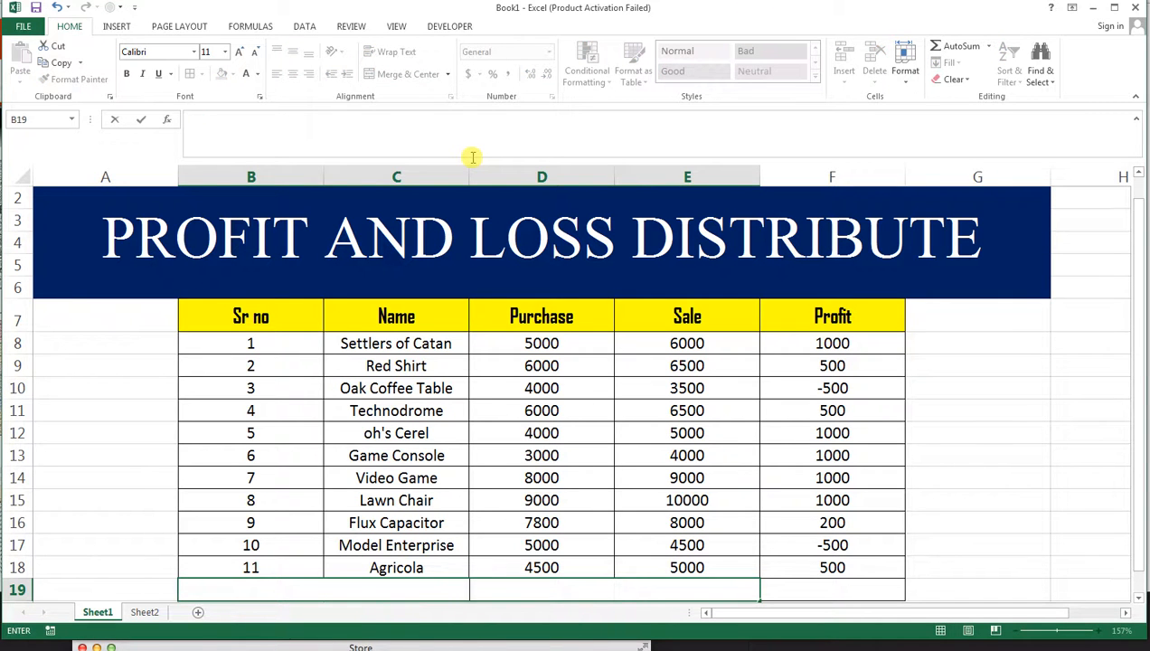
pyautogui.write('TOTAL PROFIT')
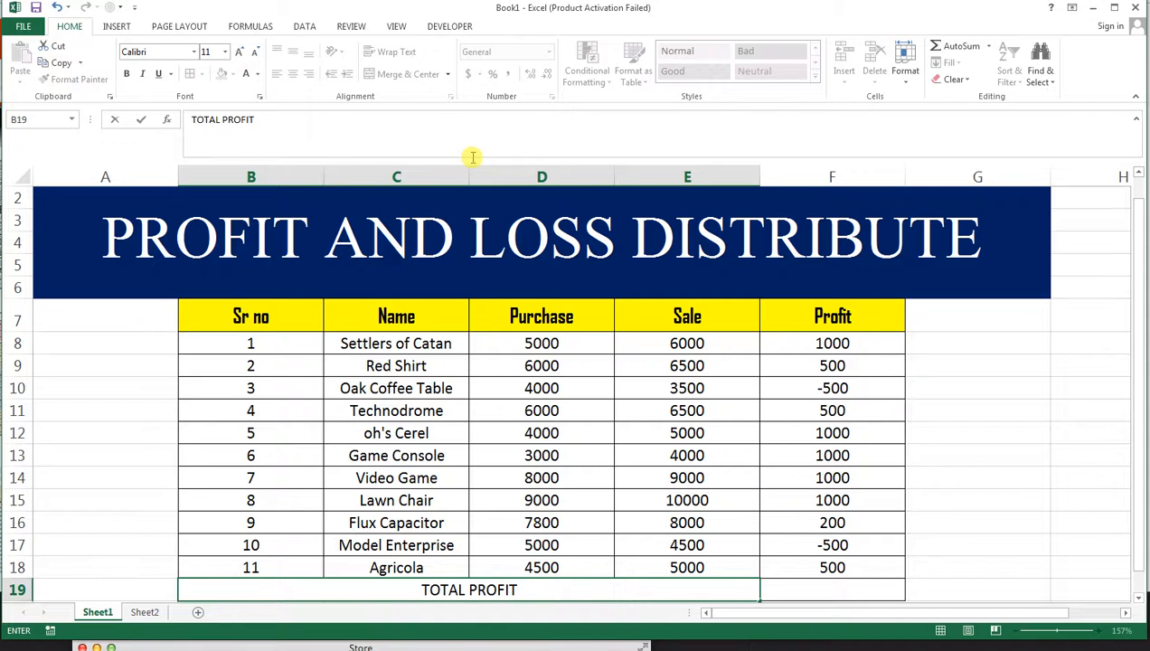
pyautogui.click(477, 474)
# - Give the TOTAL PROFIT cell a thick box border, make it bold and enlarge its font to 12
pyautogui.click(456, 588)
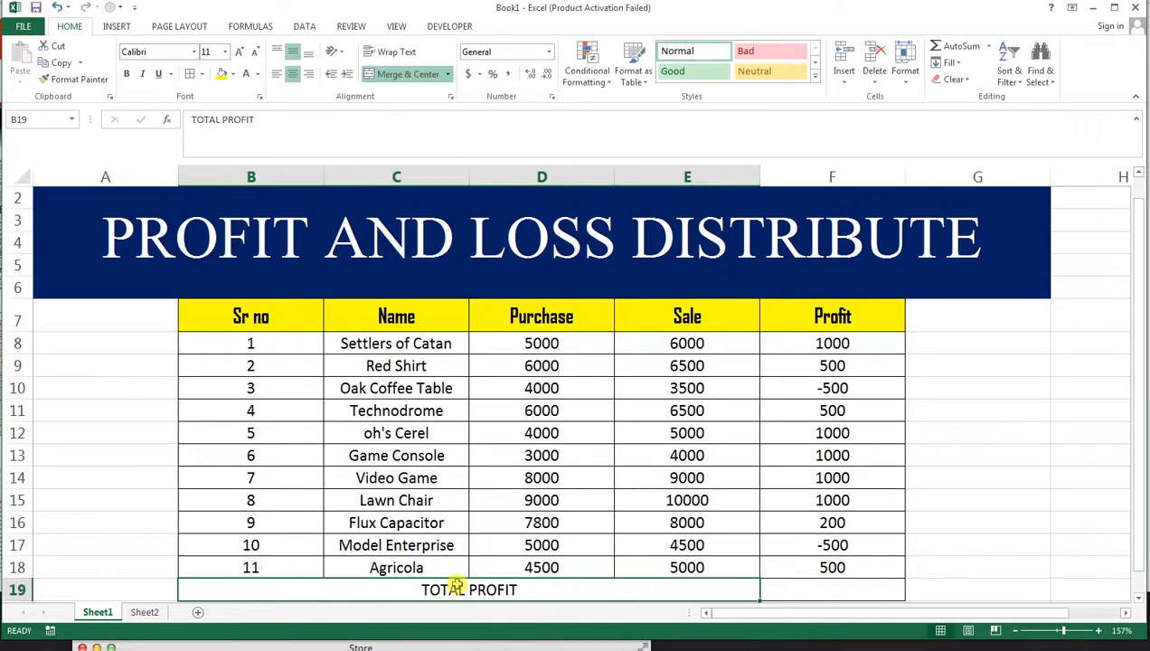
pyautogui.click(199, 74)
pyautogui.click(221, 251)
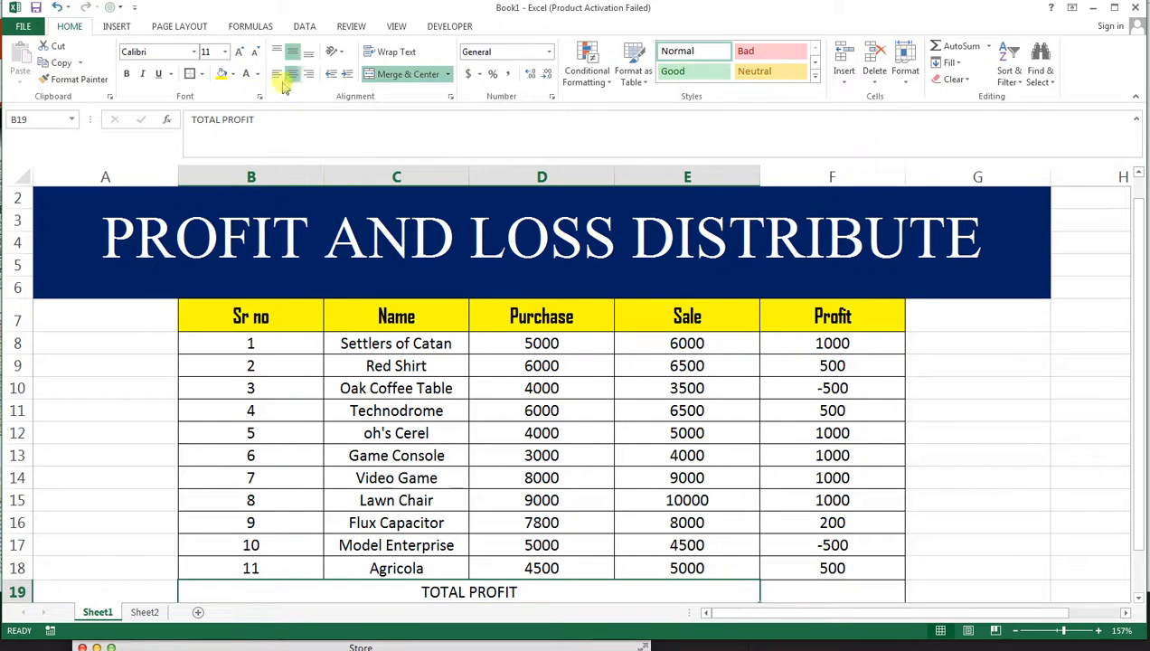
pyautogui.click(127, 75)
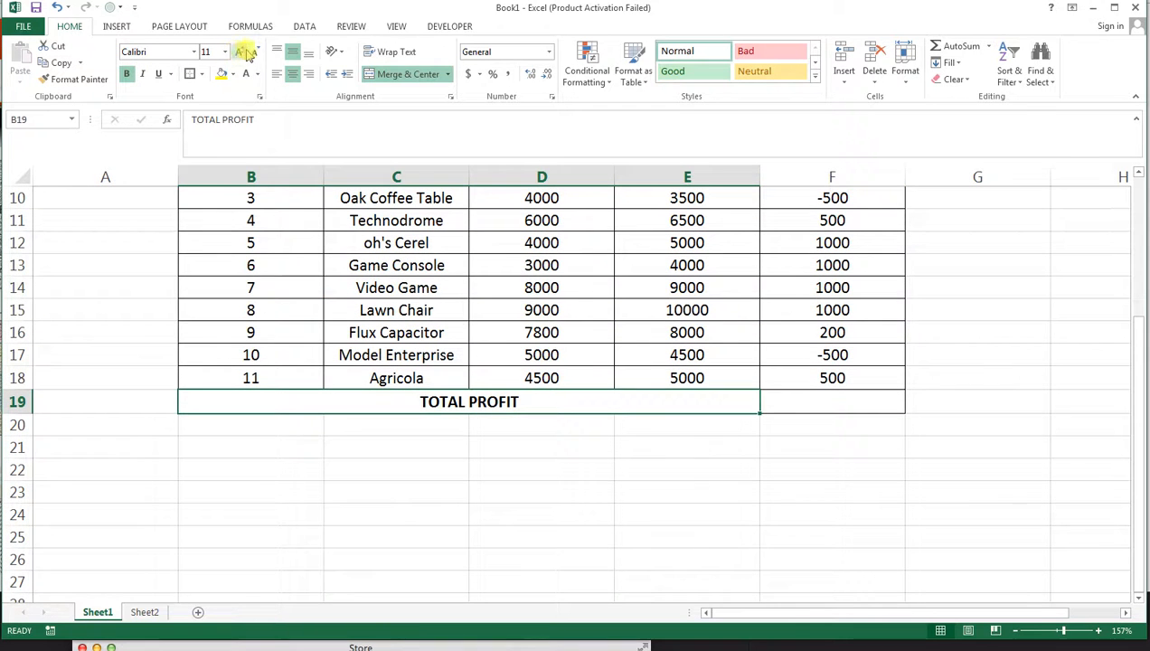
pyautogui.click(248, 53)
# - Total the Profit column in F19 with the formula =SUM(F8:F18)
pyautogui.scroll(2, 1044, 529)
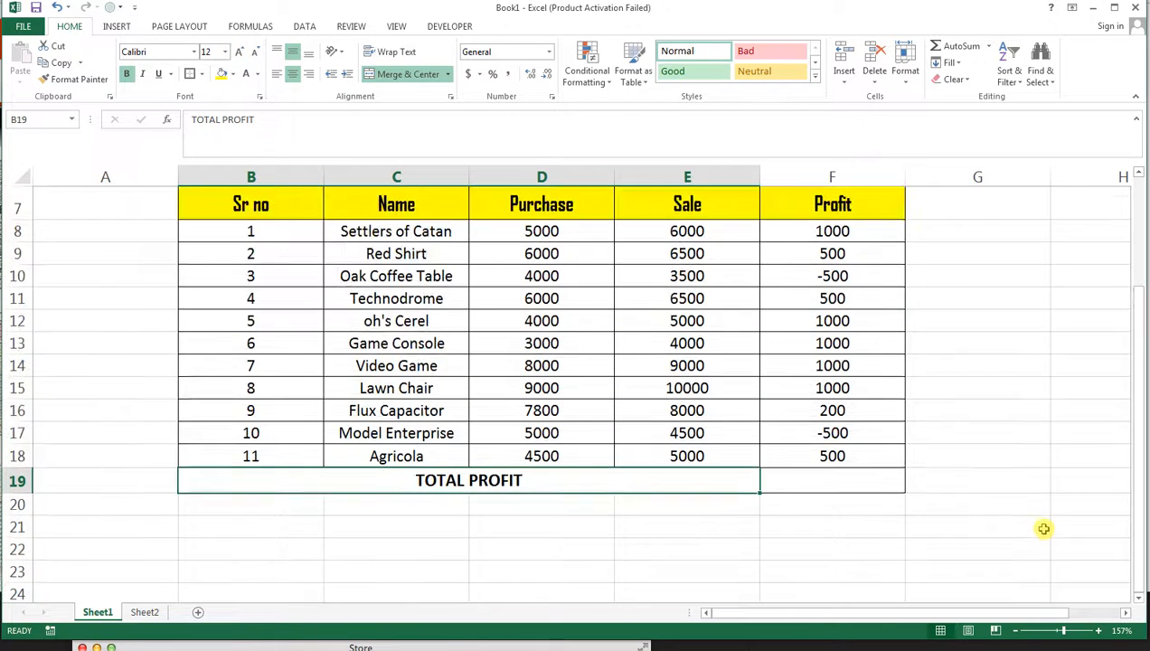
pyautogui.scroll(1, 1044, 529)
pyautogui.moveTo(1130, 465); pyautogui.dragTo(1137, 497)
pyautogui.click(873, 587)
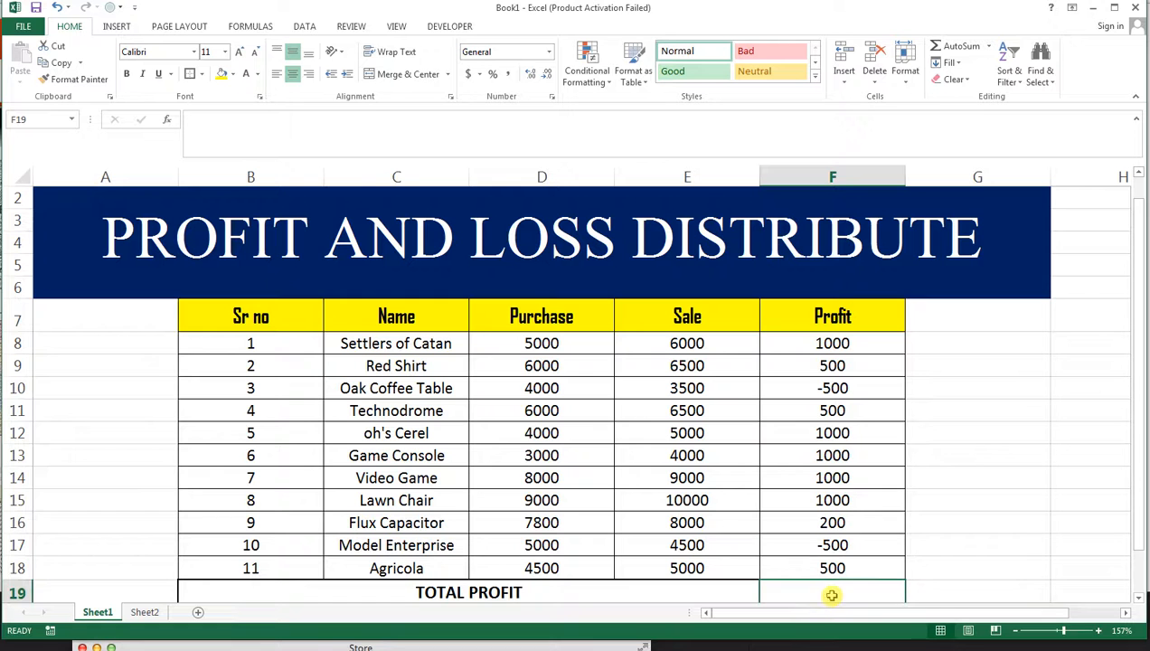
pyautogui.write('=SUM')
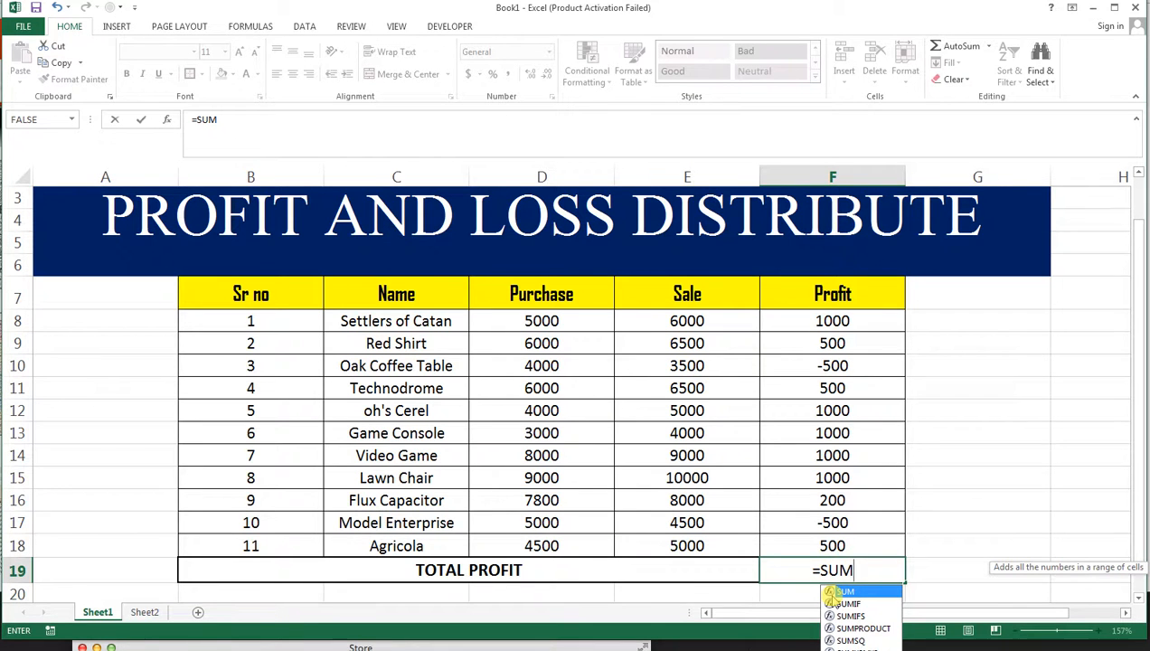
pyautogui.doubleClick(830, 592)
pyautogui.moveTo(850, 316); pyautogui.dragTo(865, 540)
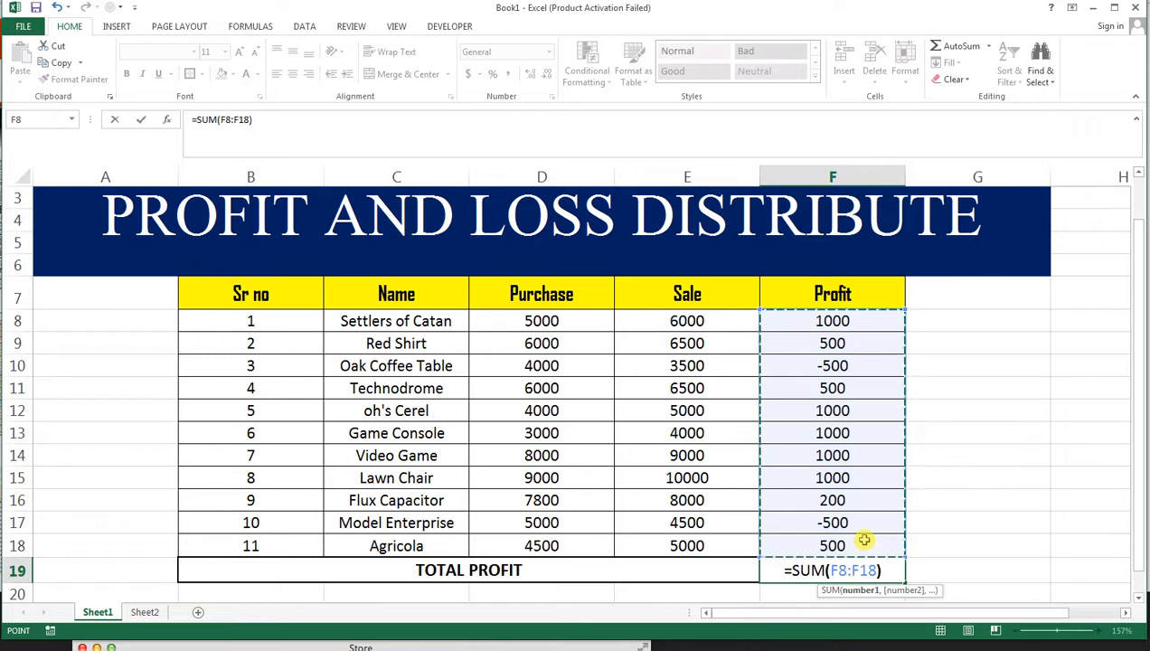
pyautogui.hotkey('ctrl', 'Return')
pyautogui.press('Return')
# - Enter the labels P1 in G9 and P2 in G10 beside the table
pyautogui.scroll(2, 760, 543)
pyautogui.moveTo(1143, 389); pyautogui.dragTo(1141, 390)
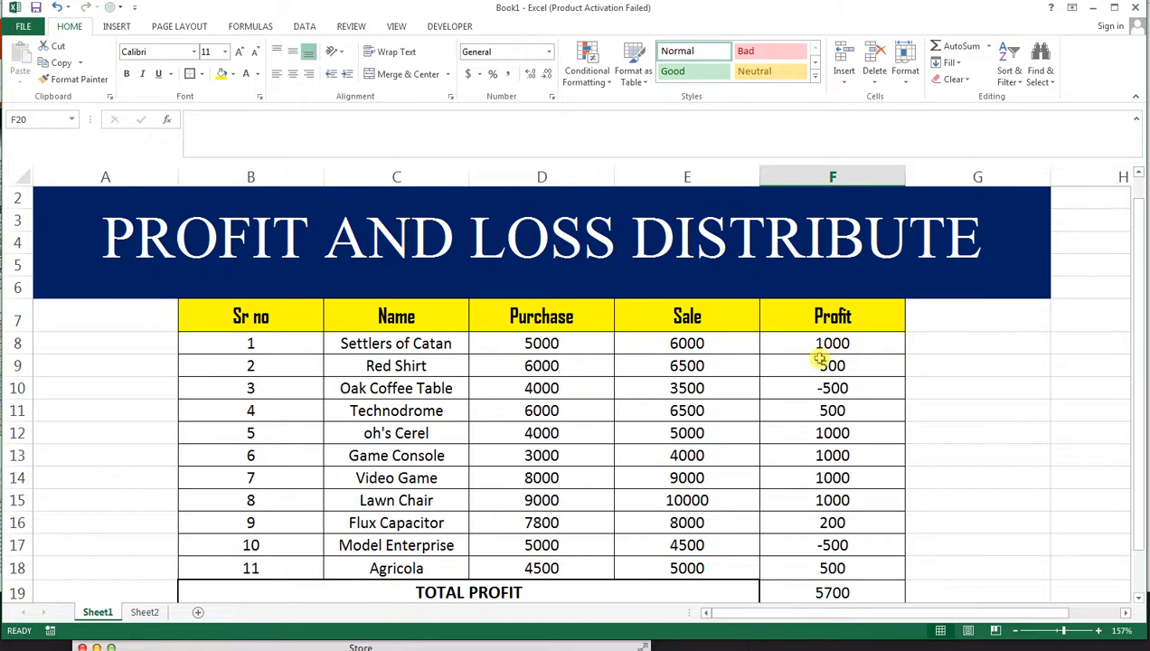
pyautogui.moveTo(823, 344); pyautogui.dragTo(829, 545)
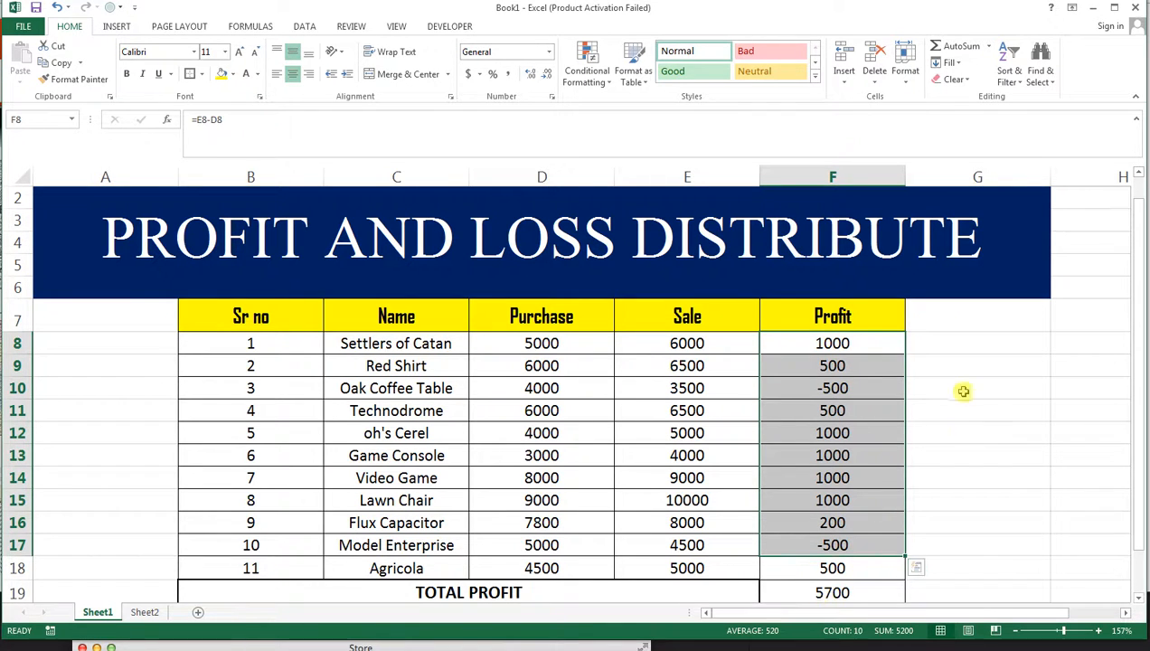
pyautogui.click(950, 366)
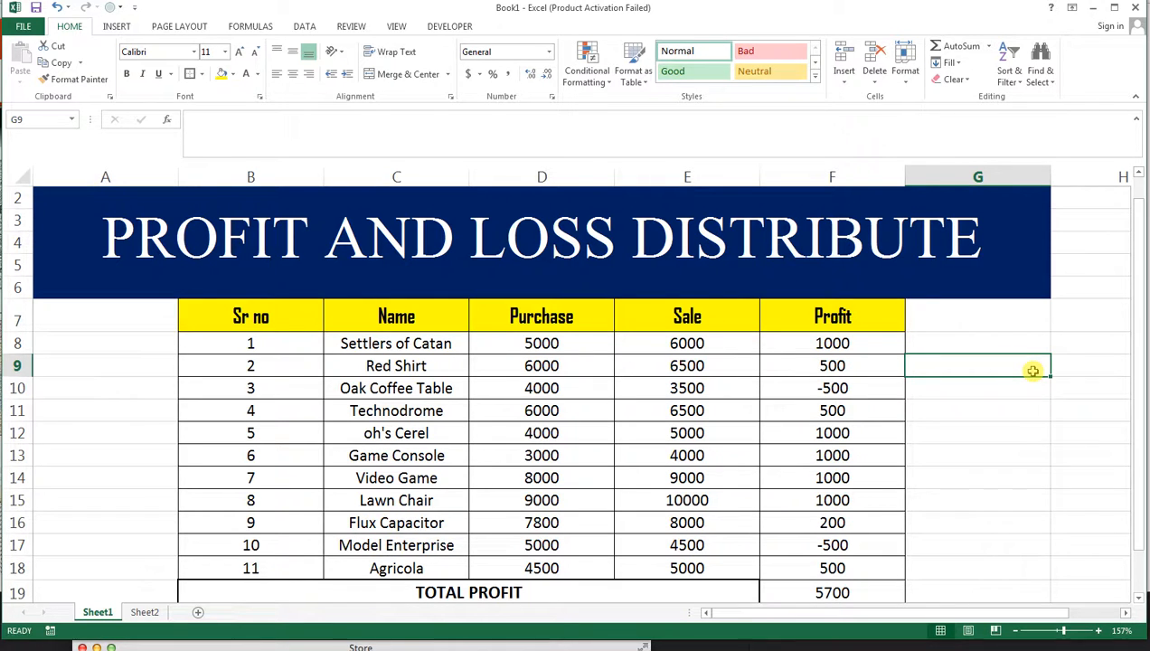
pyautogui.write('P1')
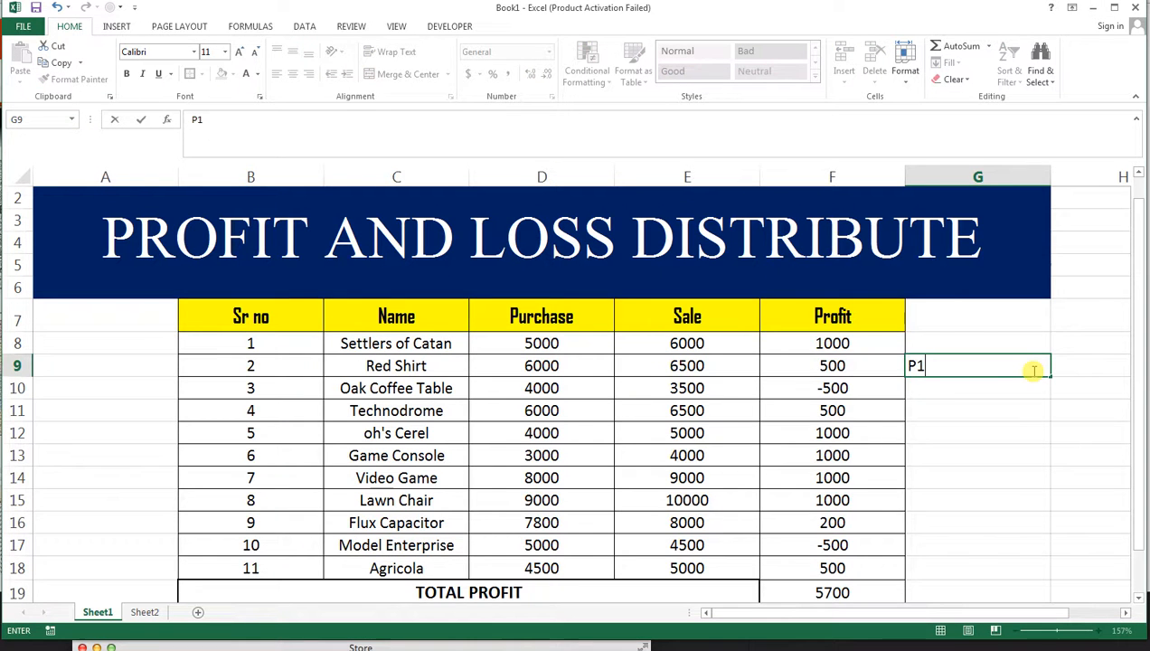
pyautogui.press('Tab')
pyautogui.press('Left')
pyautogui.press('Left')
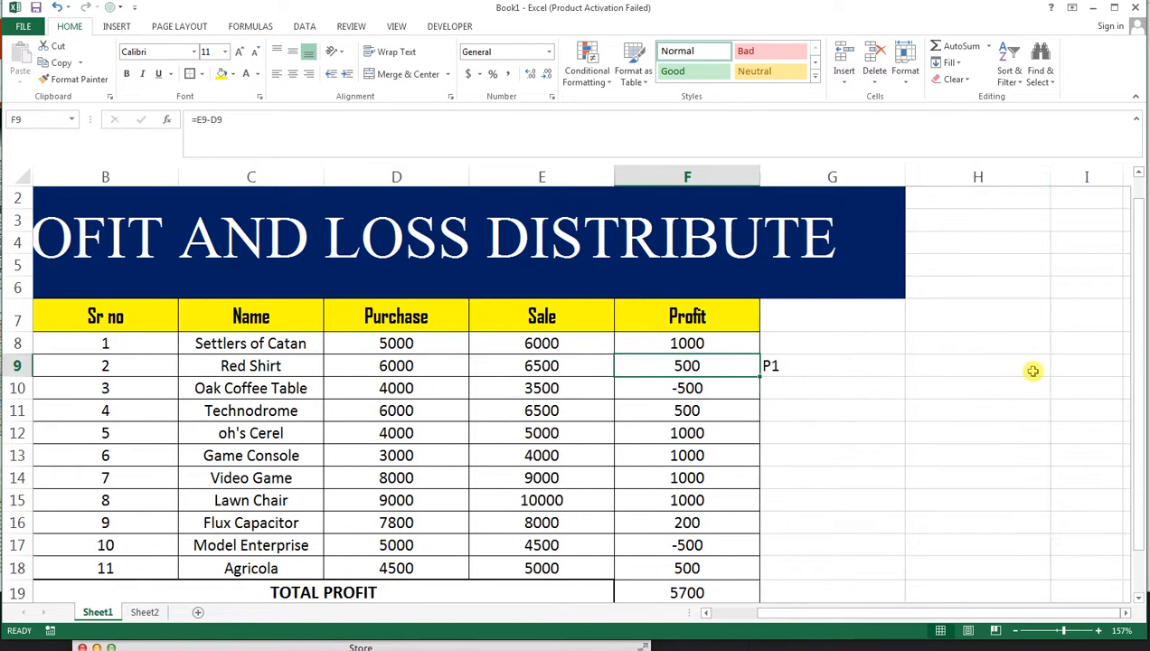
pyautogui.press('Down')
pyautogui.press('Right')
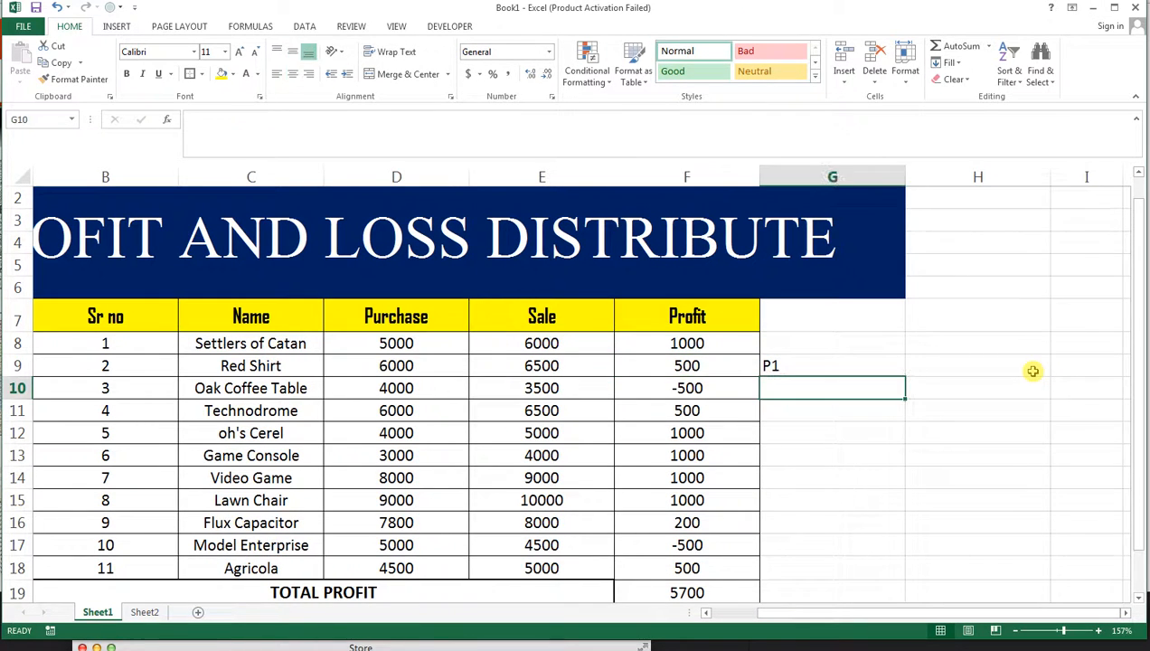
pyautogui.write('P2')
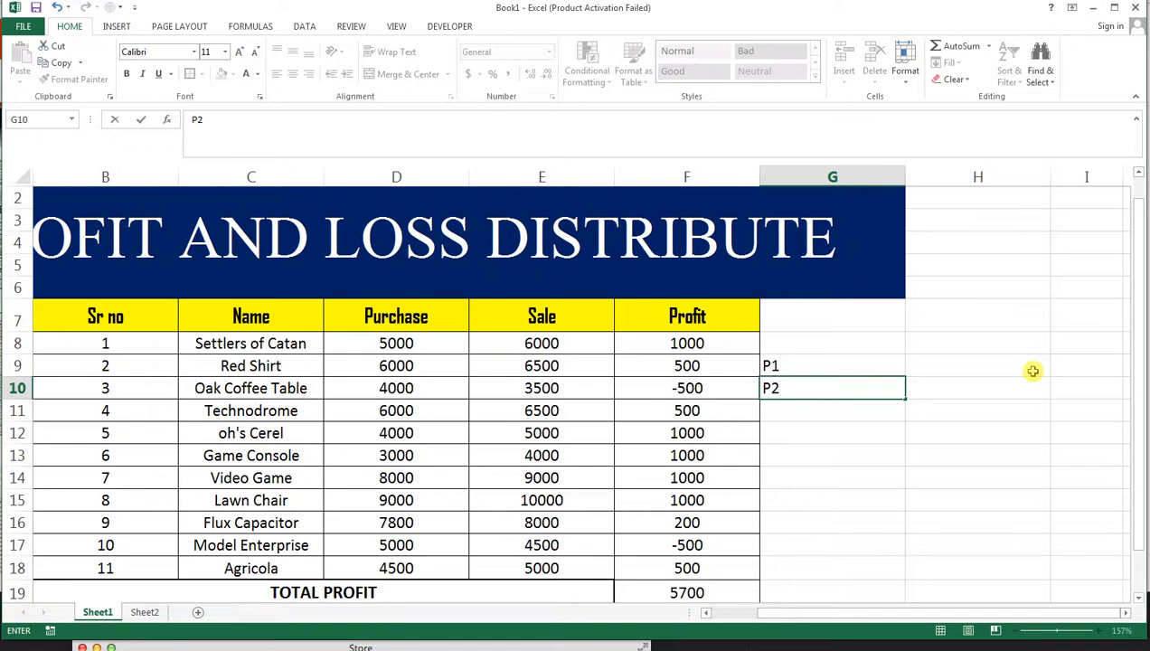
pyautogui.press('Tab')
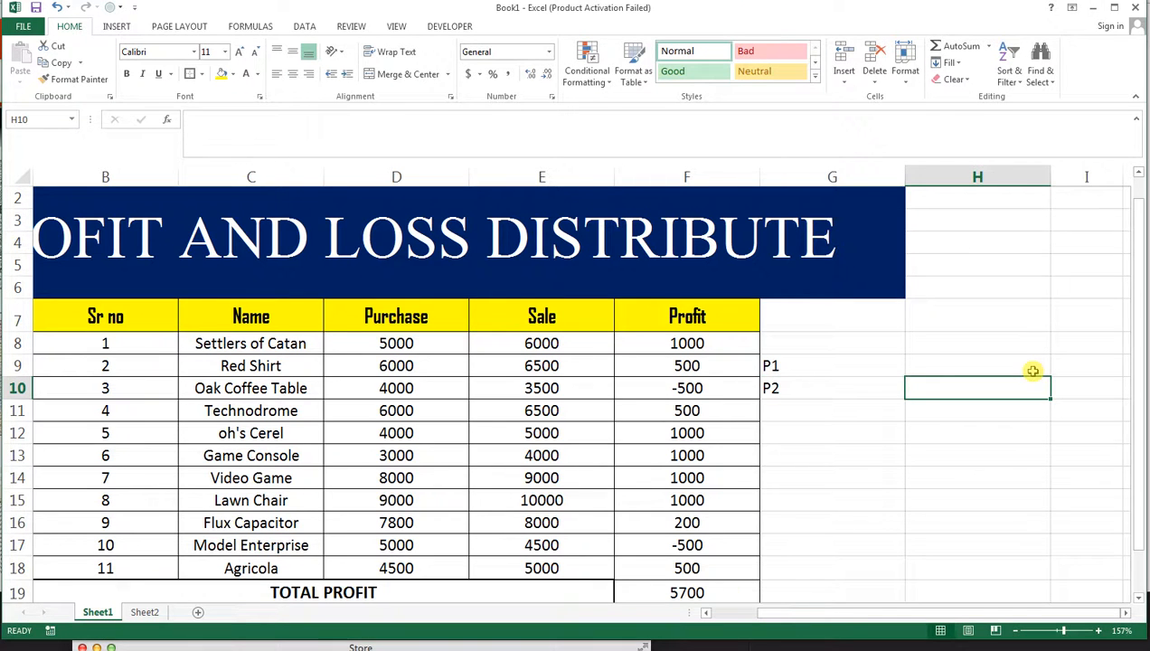
# - Calculate P1's half share of the total profit in H9 with the formula =F19/2
pyautogui.click(1033, 370)
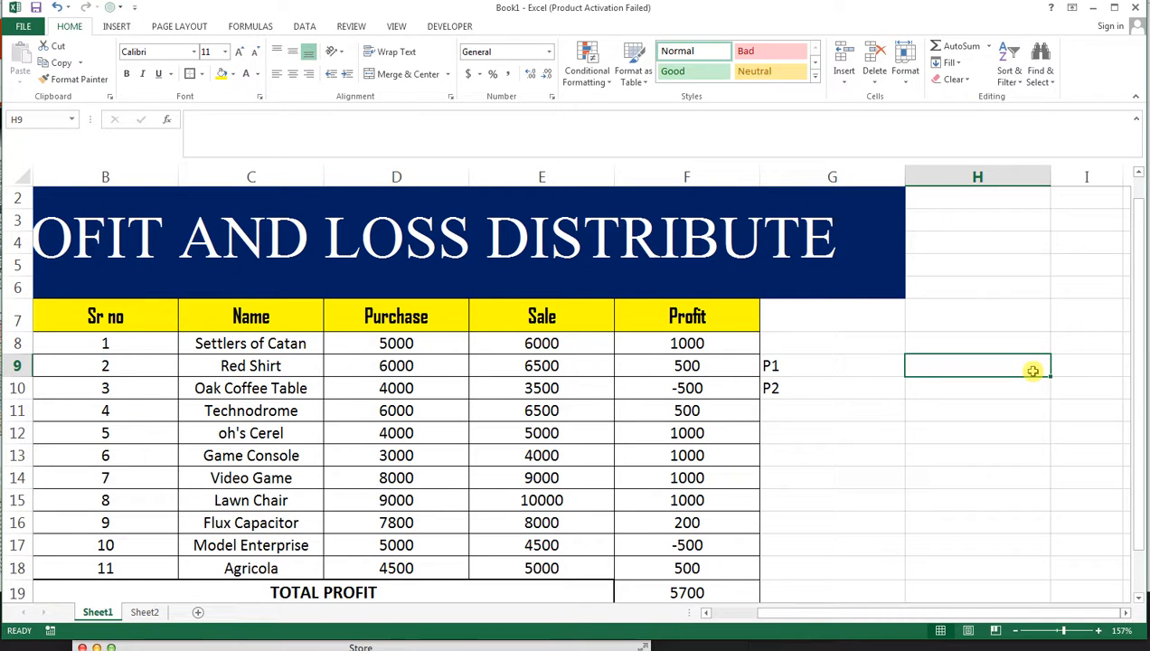
pyautogui.write('=')
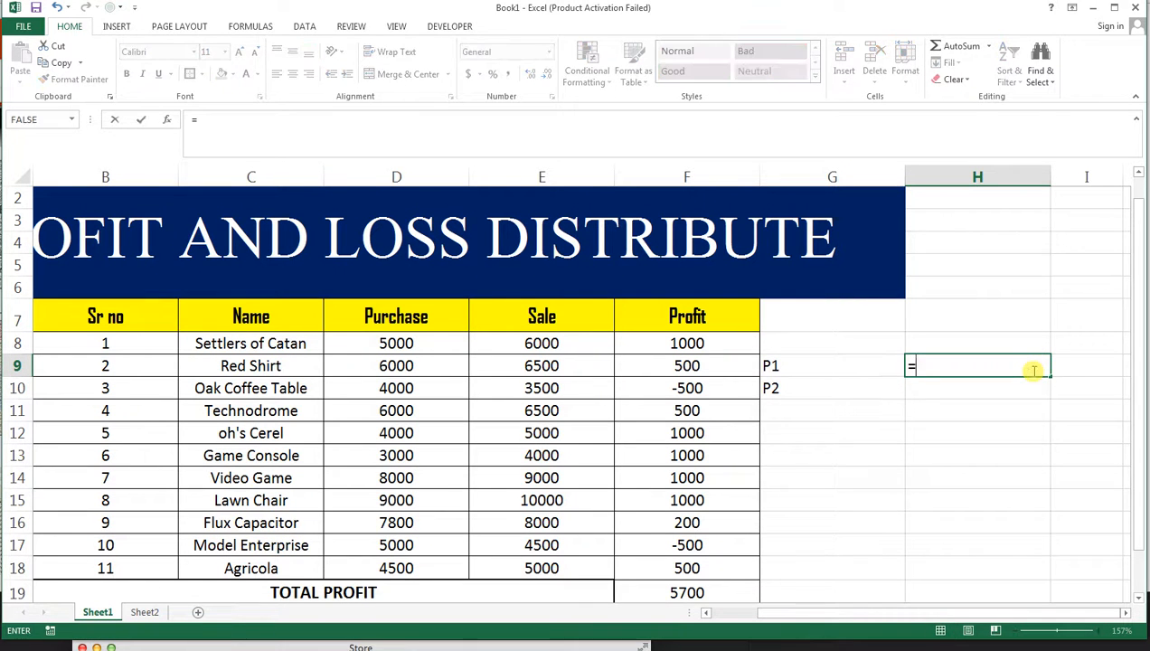
pyautogui.click(714, 594)
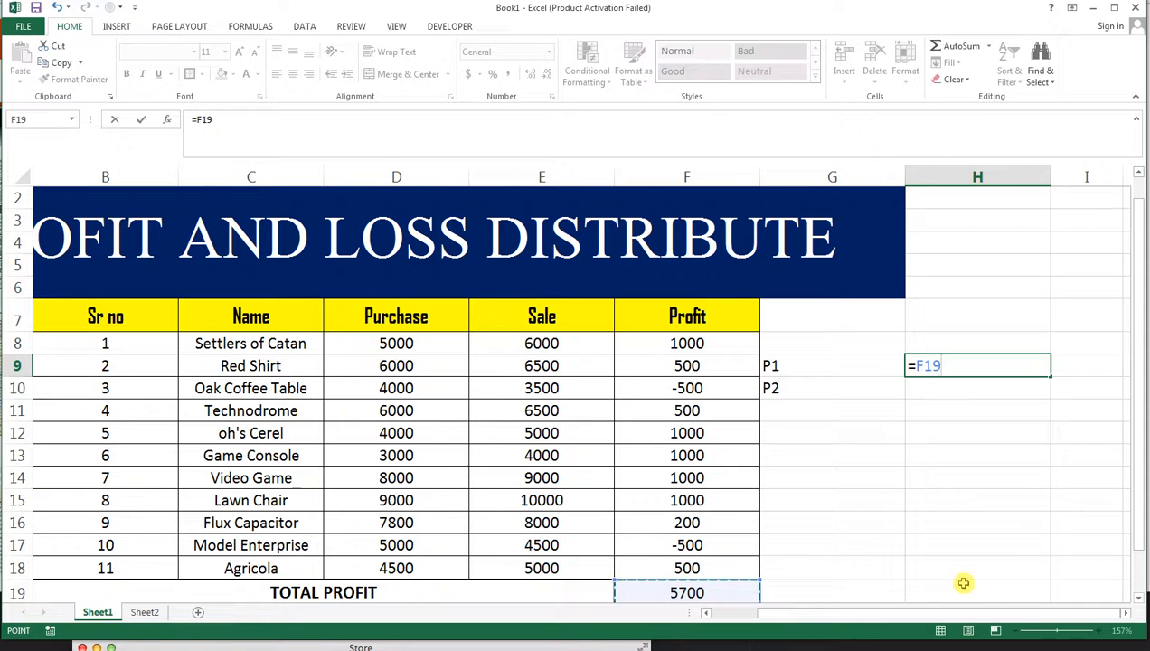
pyautogui.write('/')
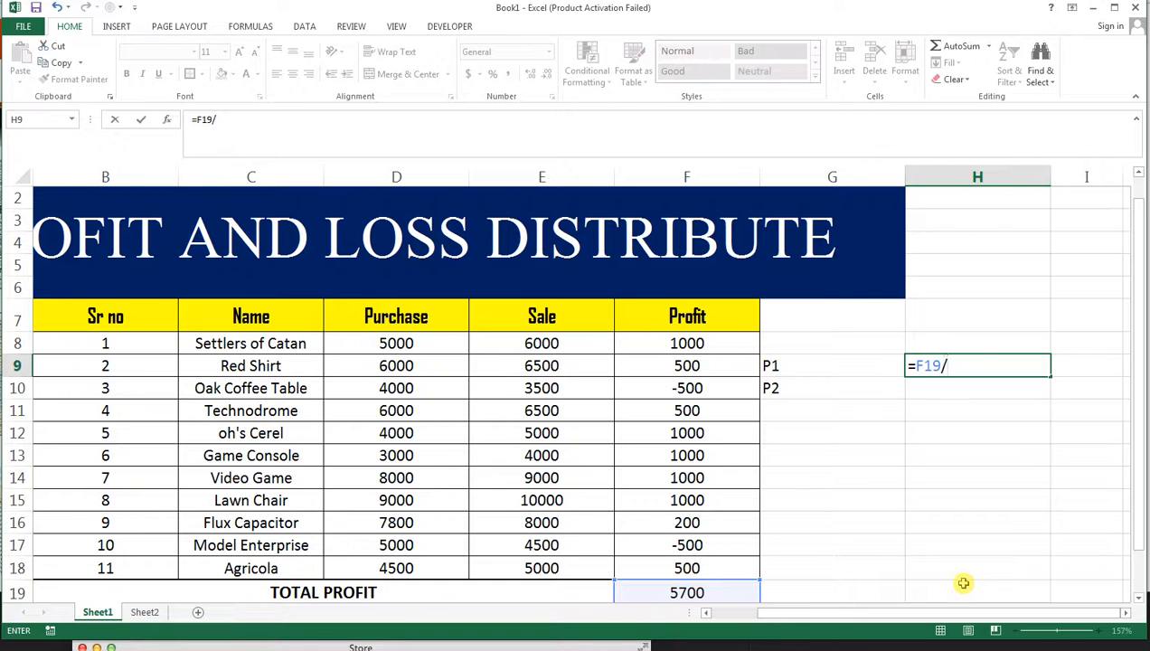
pyautogui.write('2')
pyautogui.press('Return')
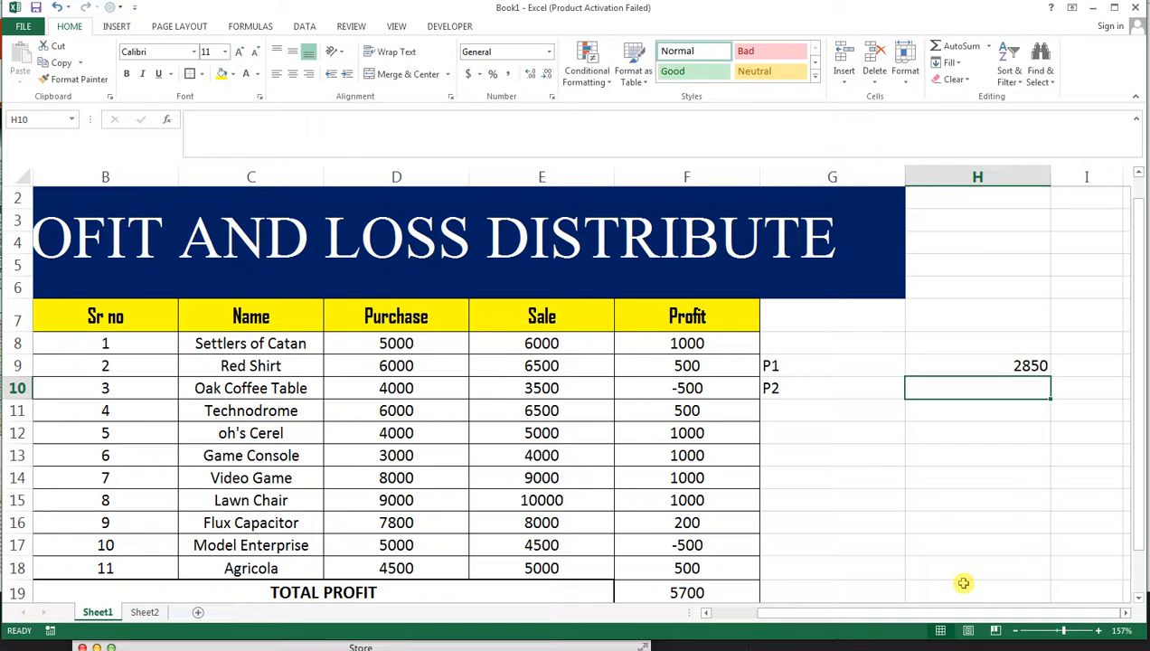
# - Calculate P2's half share in H10 with =F19/2, and move the P1 and P2 block up to G7:H8
pyautogui.write('=')
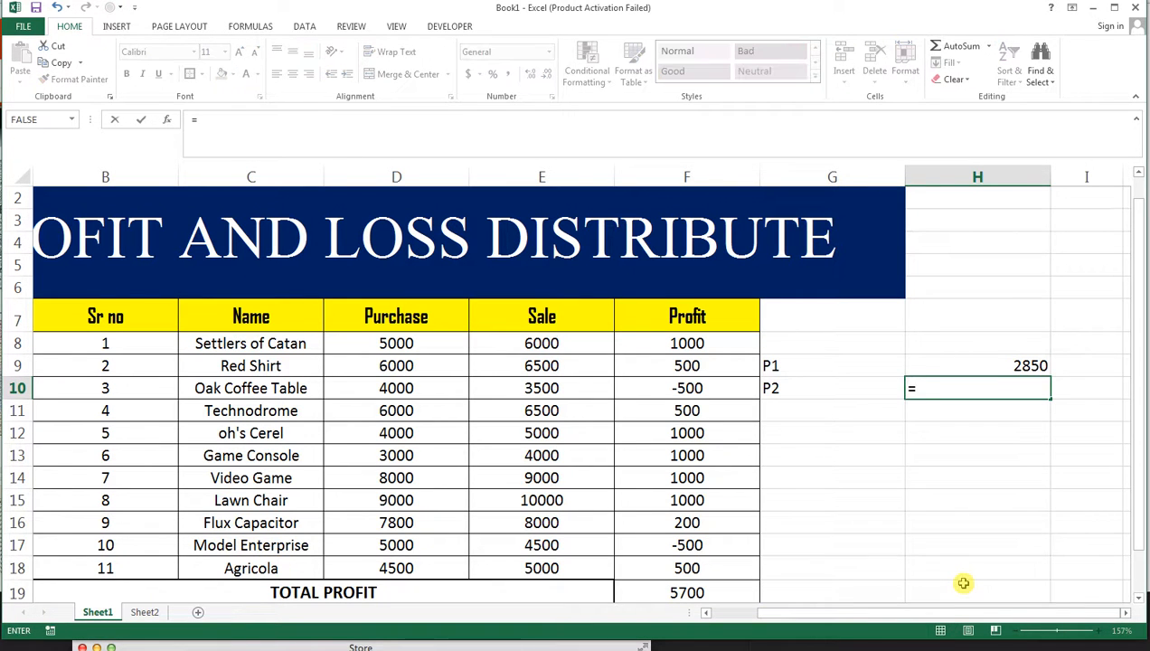
pyautogui.click(729, 593)
pyautogui.write('/2')
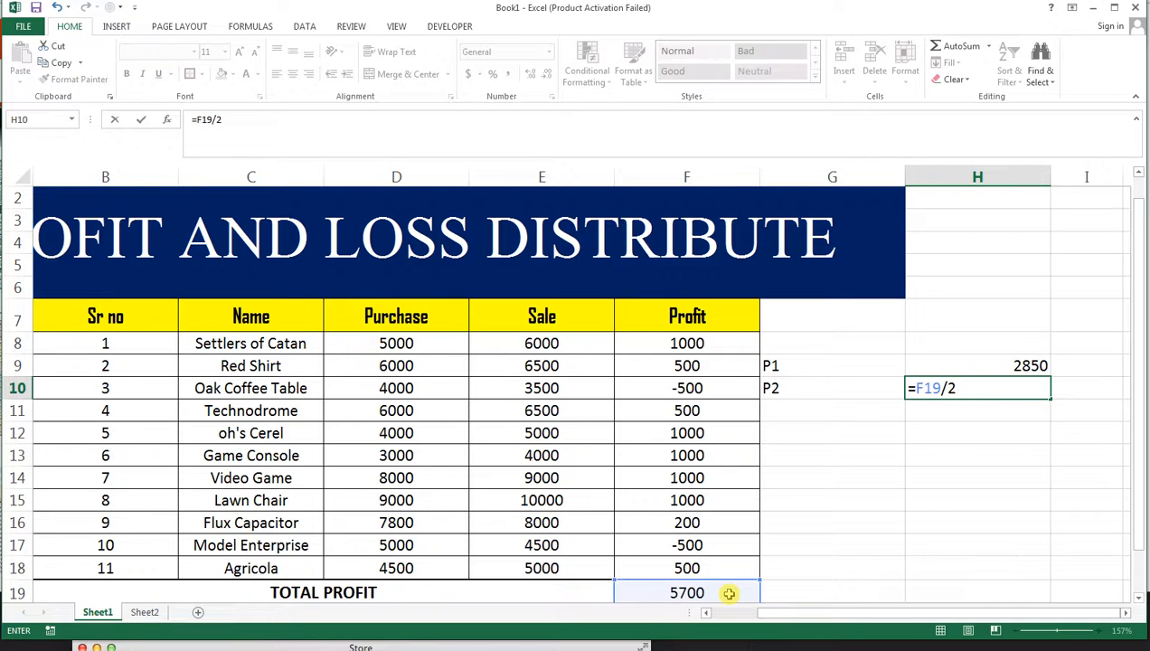
pyautogui.press('Return')
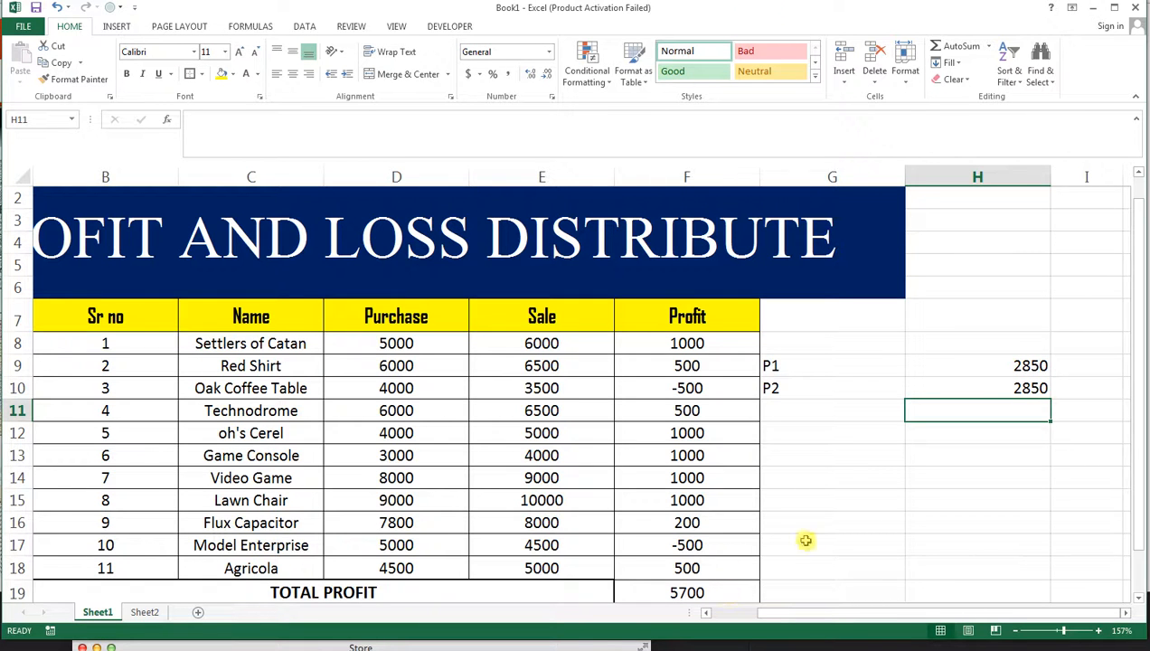
pyautogui.moveTo(895, 365)
pyautogui.mouseDown()
pyautogui.moveTo(940, 390)
pyautogui.moveTo(921, 401)
pyautogui.moveTo(907, 353)
pyautogui.mouseUp()
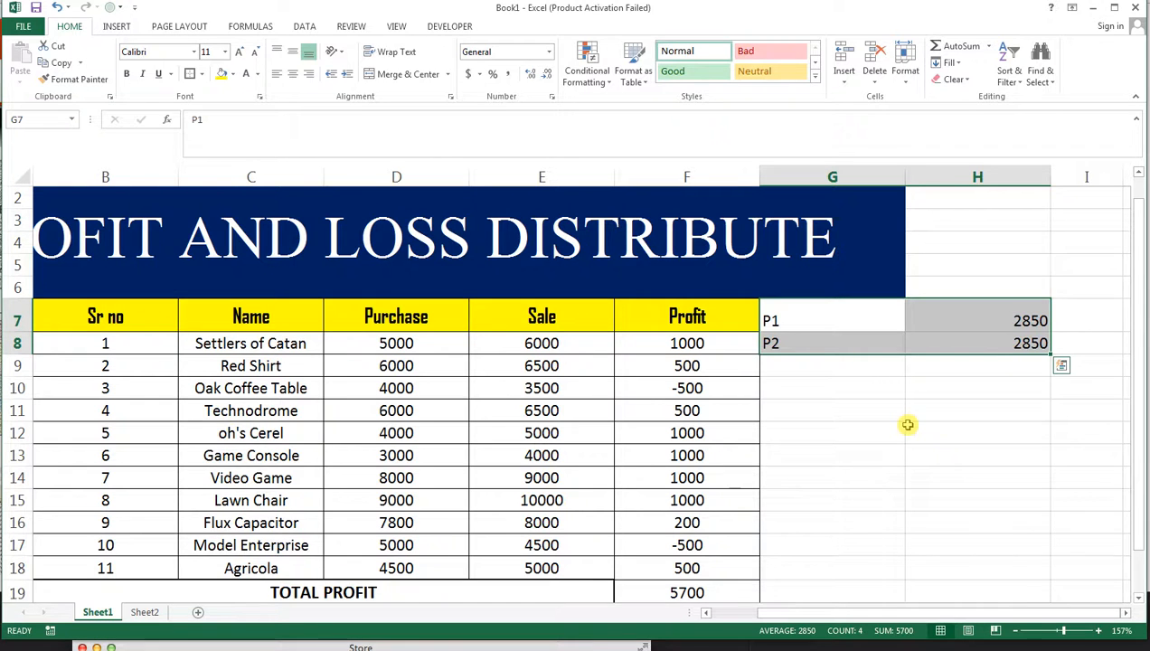
# - Enter the share percentages 40% in G10 and 60% in G11
pyautogui.press('Down')
pyautogui.press('Down')
pyautogui.press('Down')
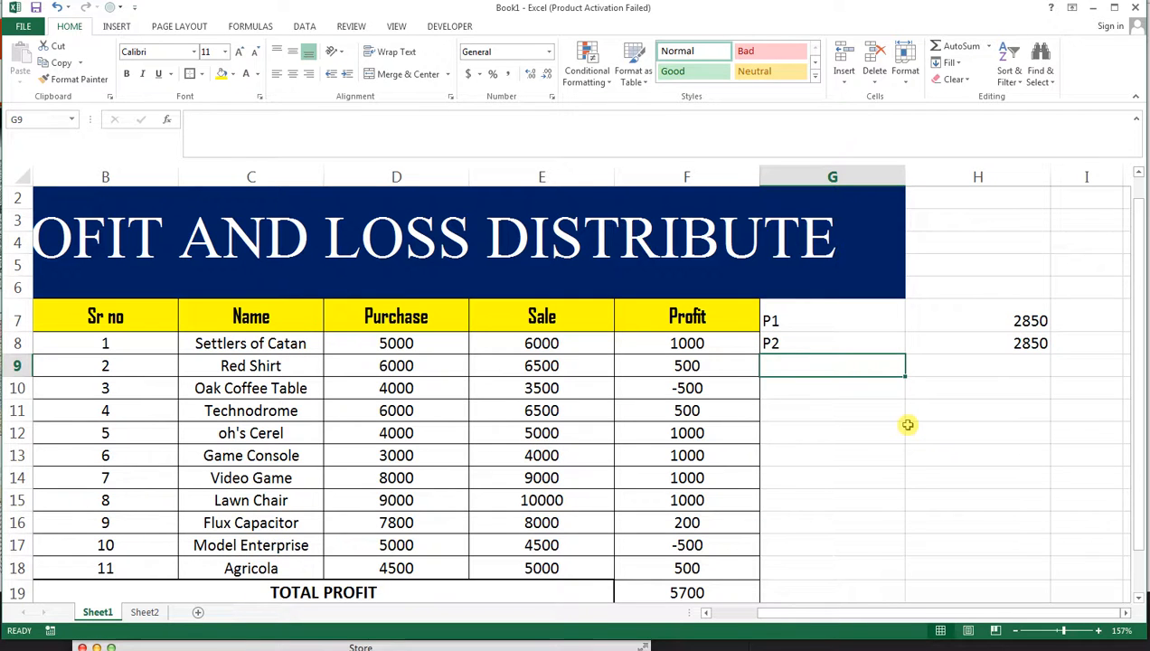
pyautogui.write('40')
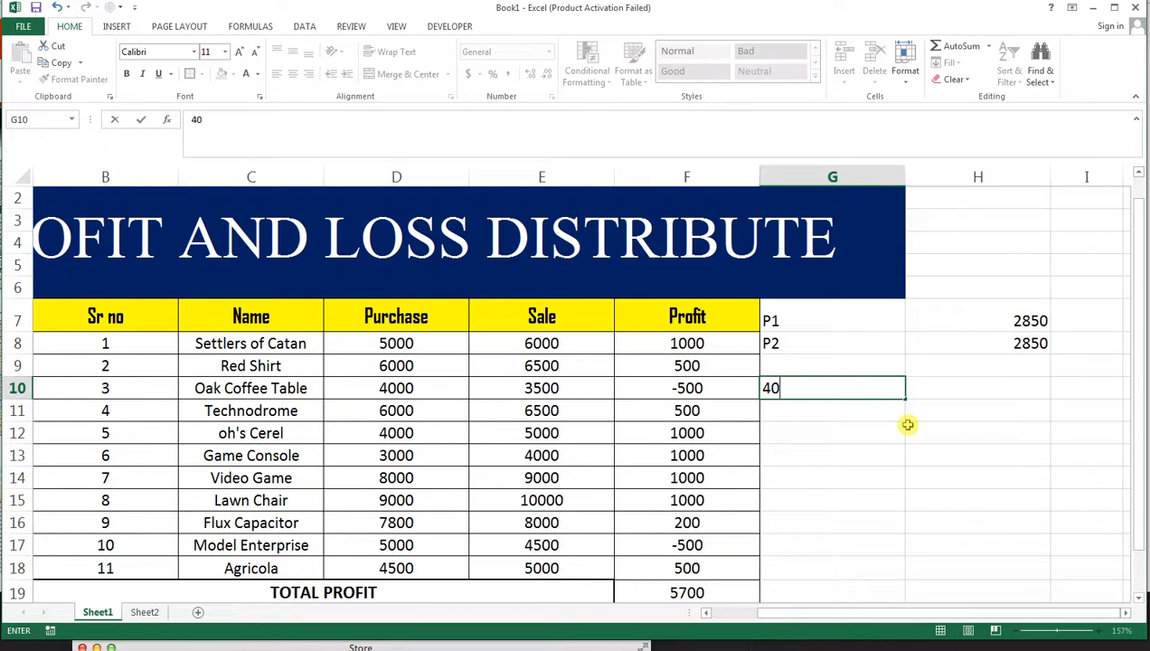
pyautogui.write('%')
pyautogui.press('Return')
pyautogui.write('60')
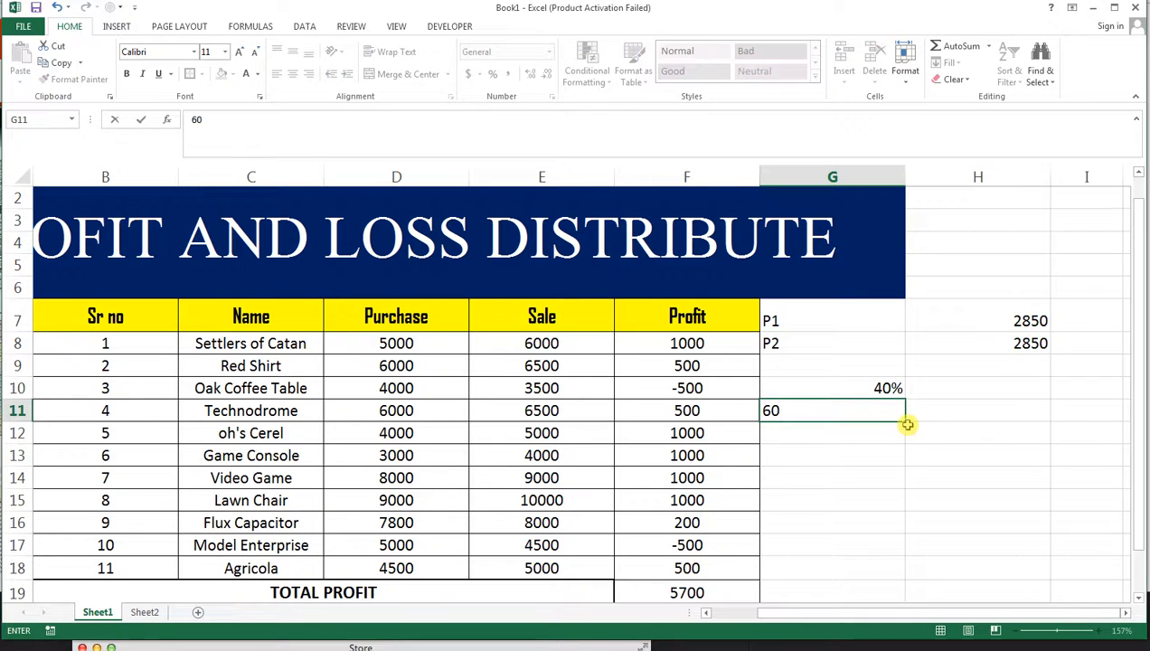
pyautogui.write('%')
pyautogui.press('Up')
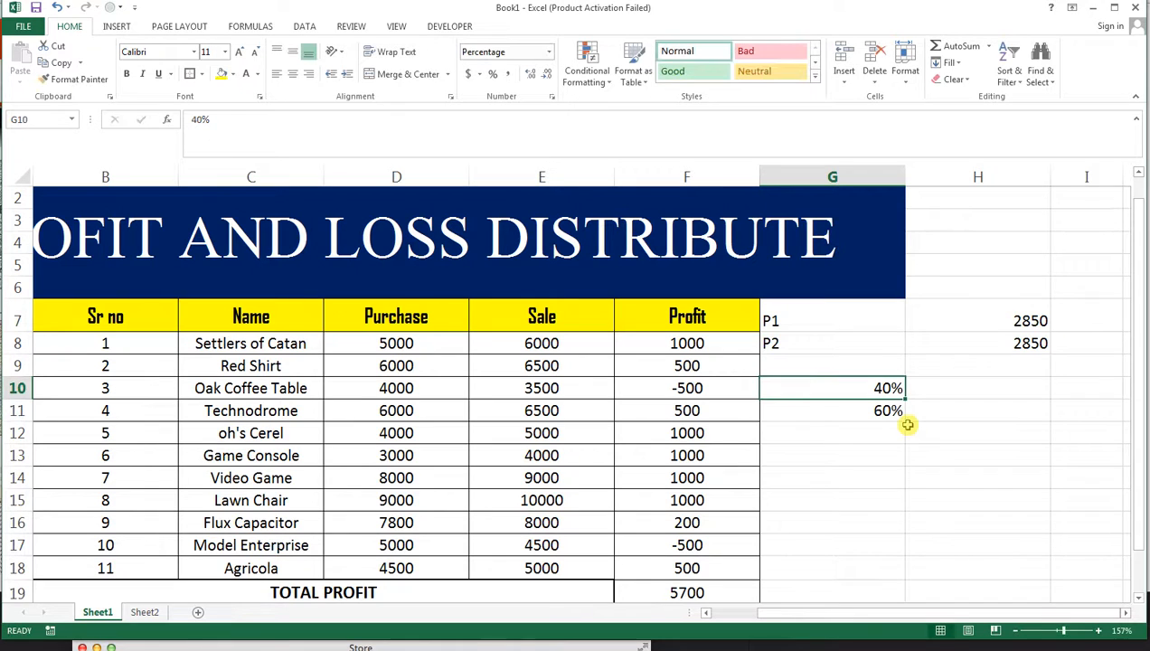
# - Calculate the 40% share of the total profit in H10 with the formula =F19*40%
pyautogui.press('Right')
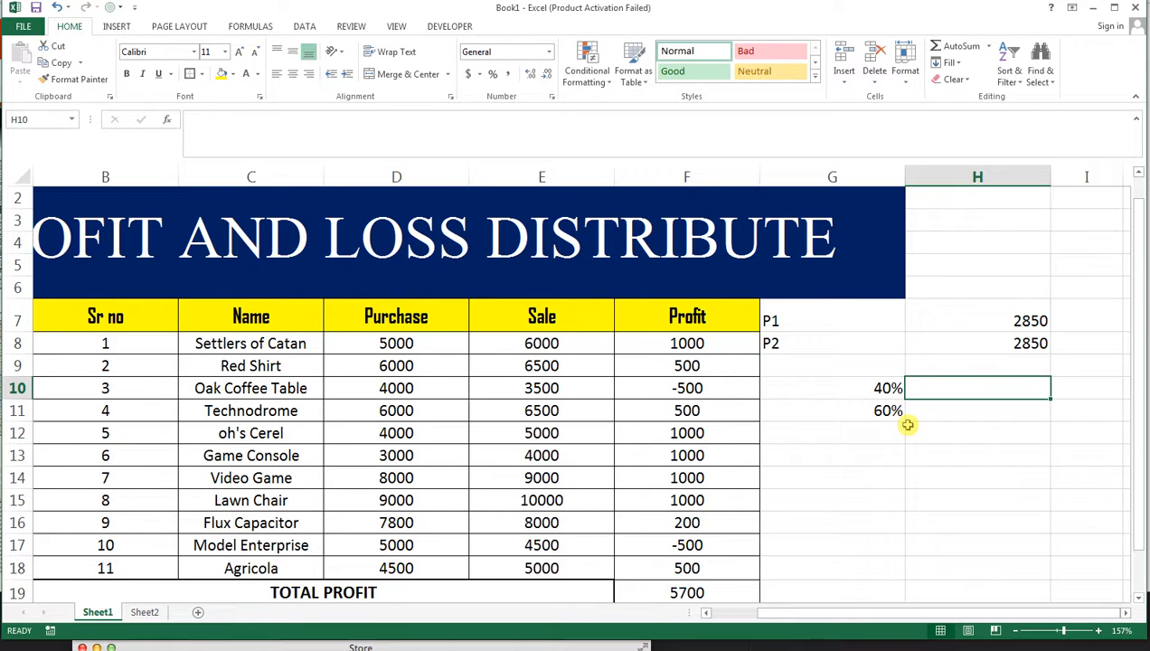
pyautogui.write('=')
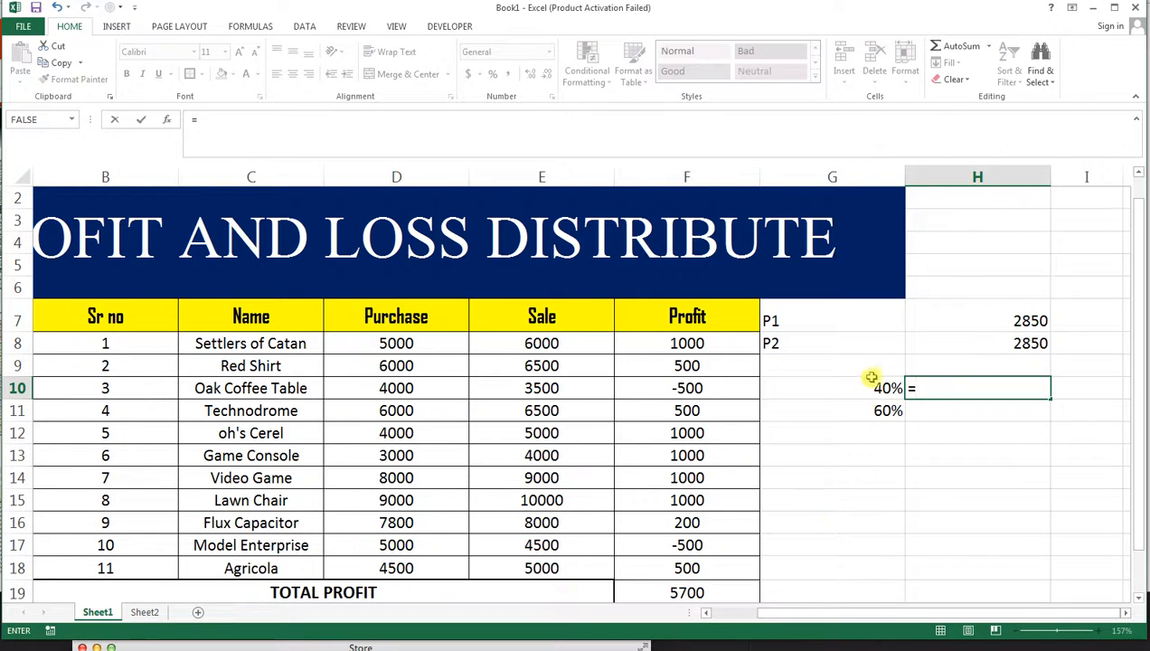
pyautogui.click(684, 592)
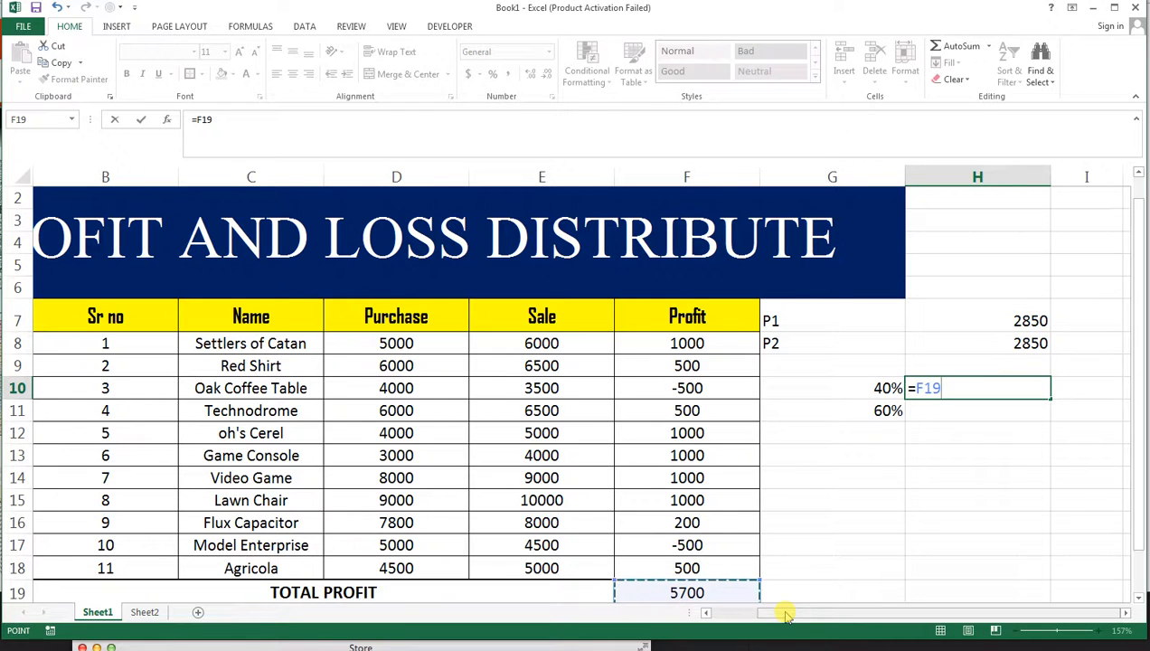
pyautogui.write('*')
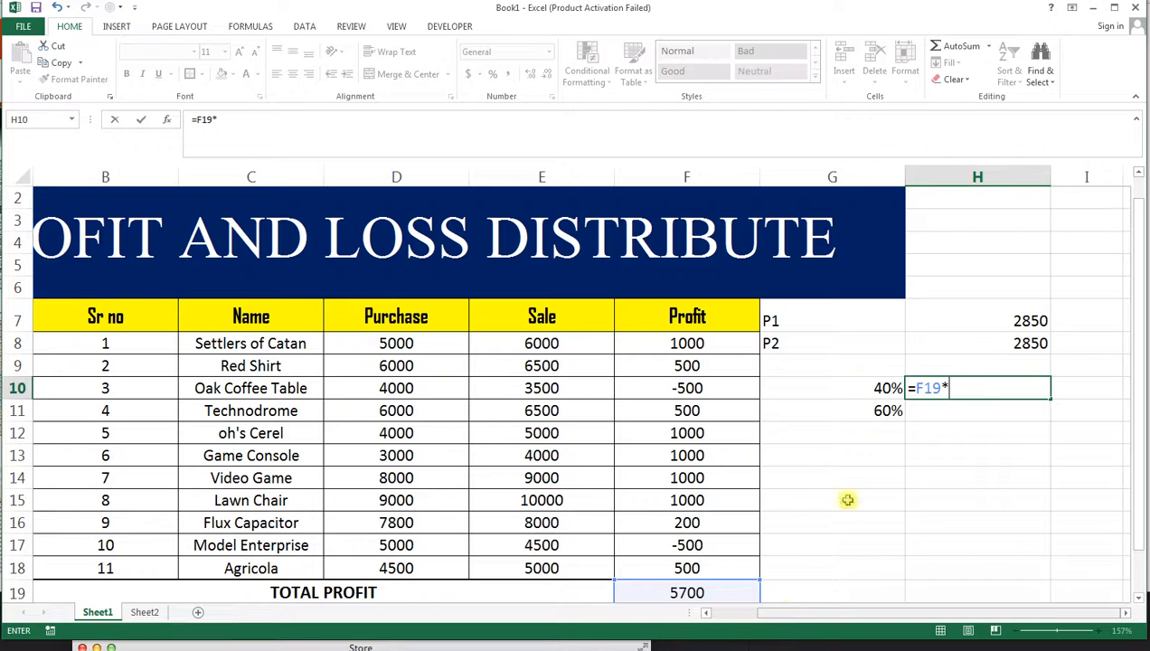
pyautogui.click(860, 383)
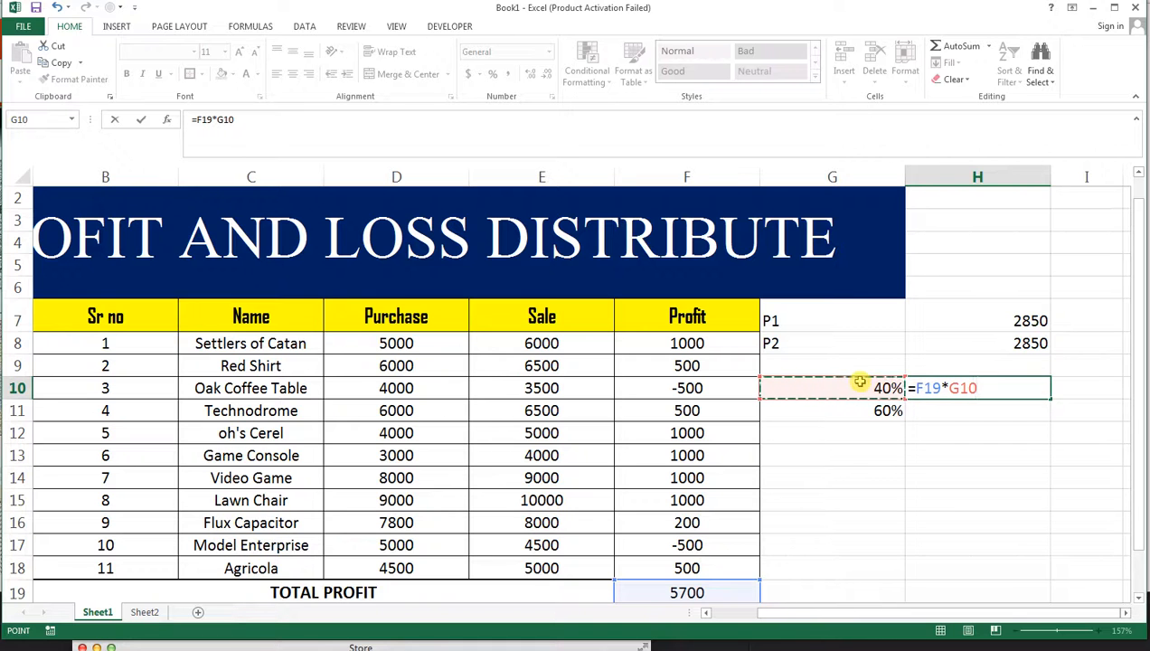
pyautogui.press('BackSpace')
pyautogui.press('BackSpace')
pyautogui.press('BackSpace')
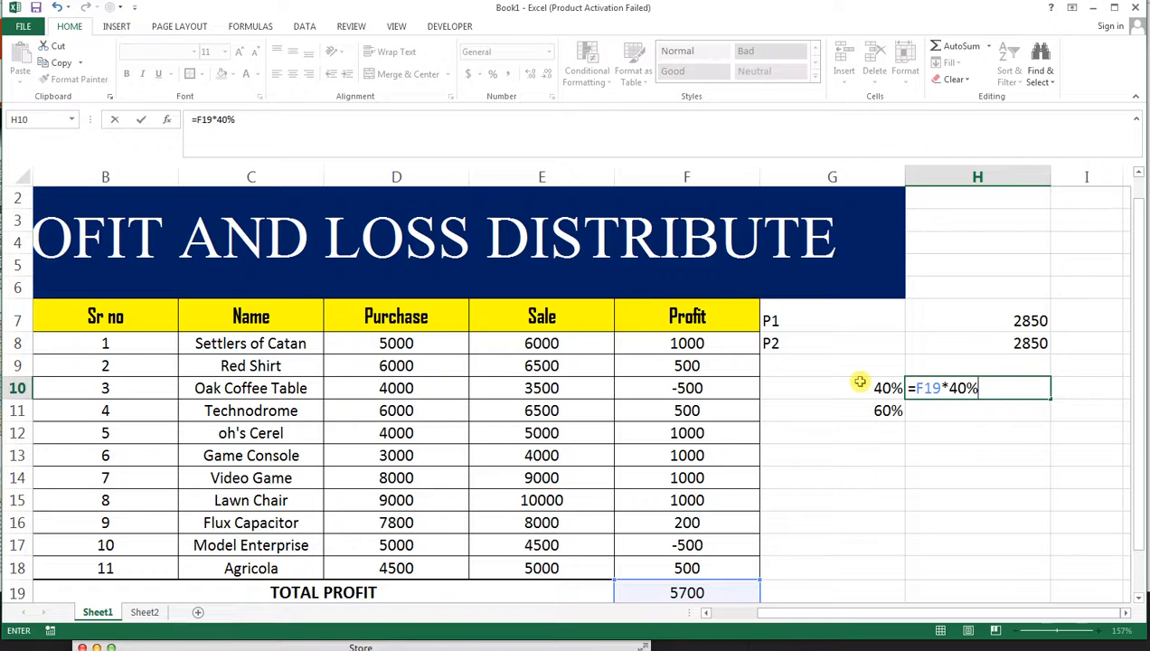
pyautogui.press('Return')
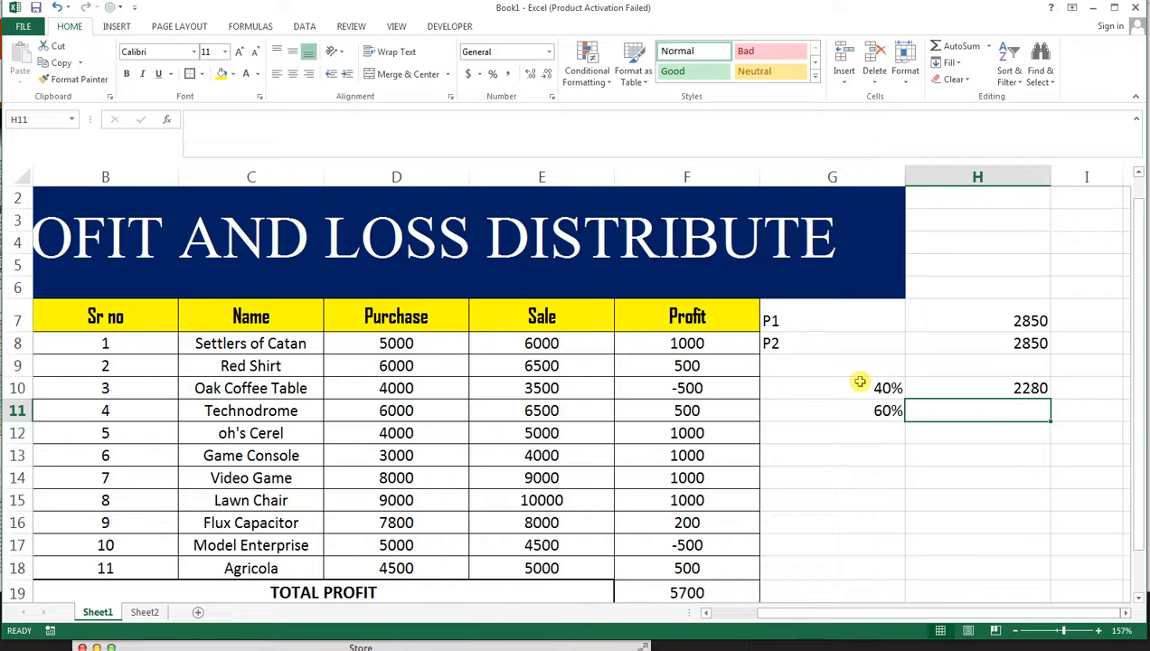
# - Calculate the 60% share of the total profit in H11 with the formula =F19*G11
pyautogui.write('=')
pyautogui.press('Left')
pyautogui.press('Left')
pyautogui.press('Down')
pyautogui.press('Down')
pyautogui.press('Down')
pyautogui.press('Down')
pyautogui.press('Down')
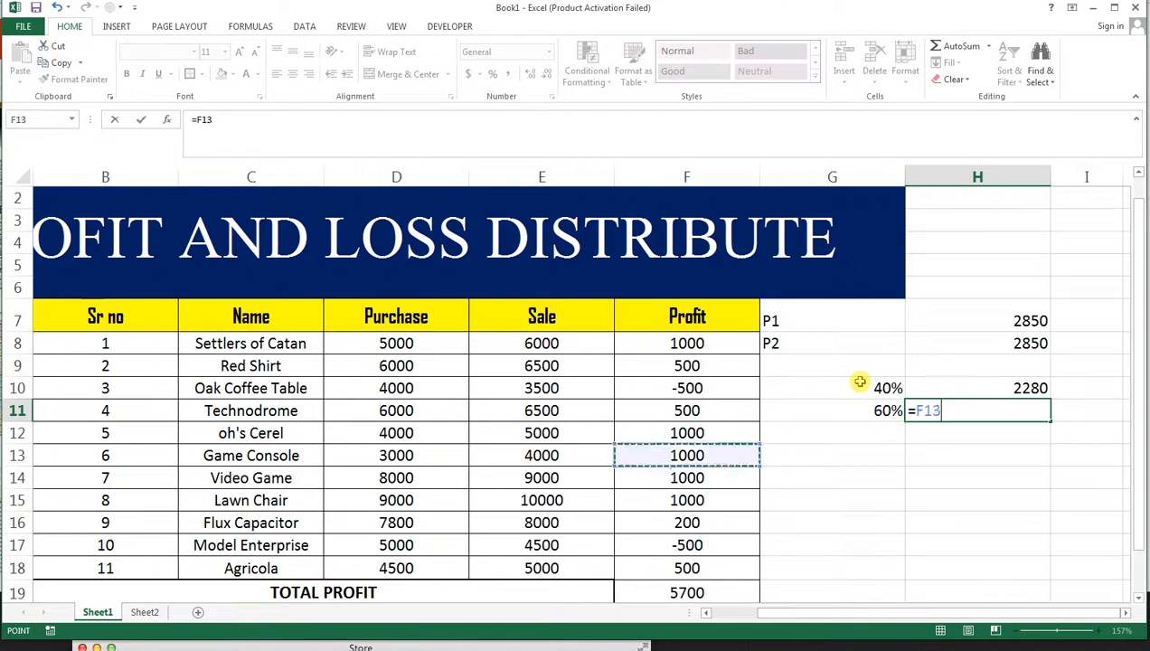
pyautogui.press('Down')
pyautogui.press('Down')
pyautogui.press('Down')
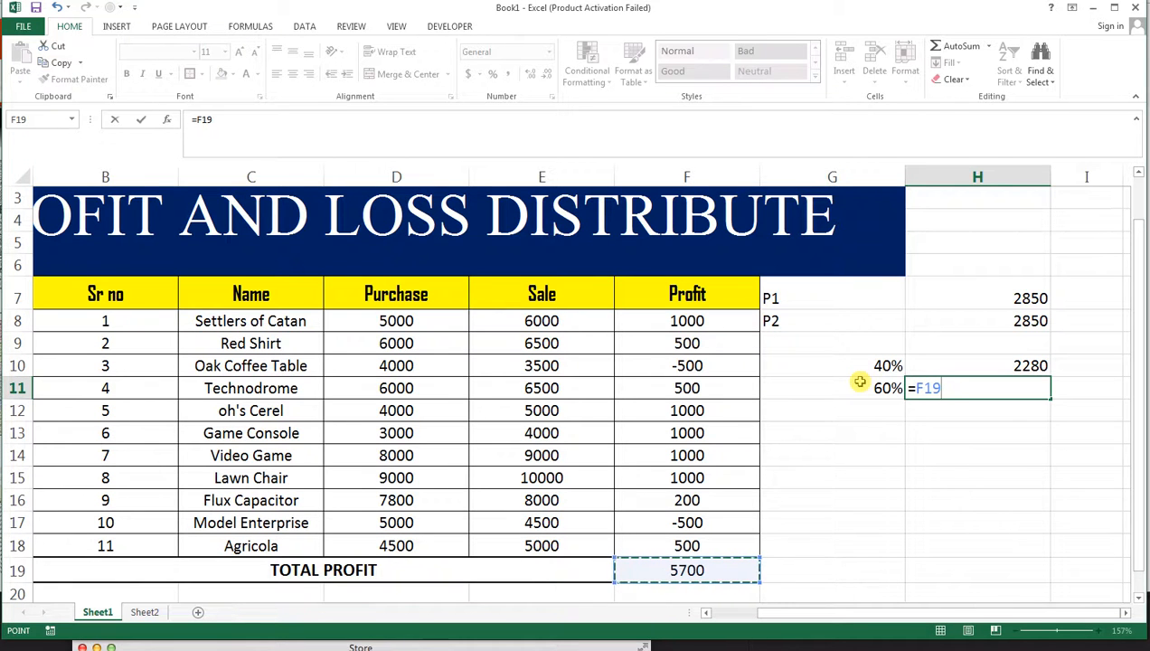
pyautogui.write('*')
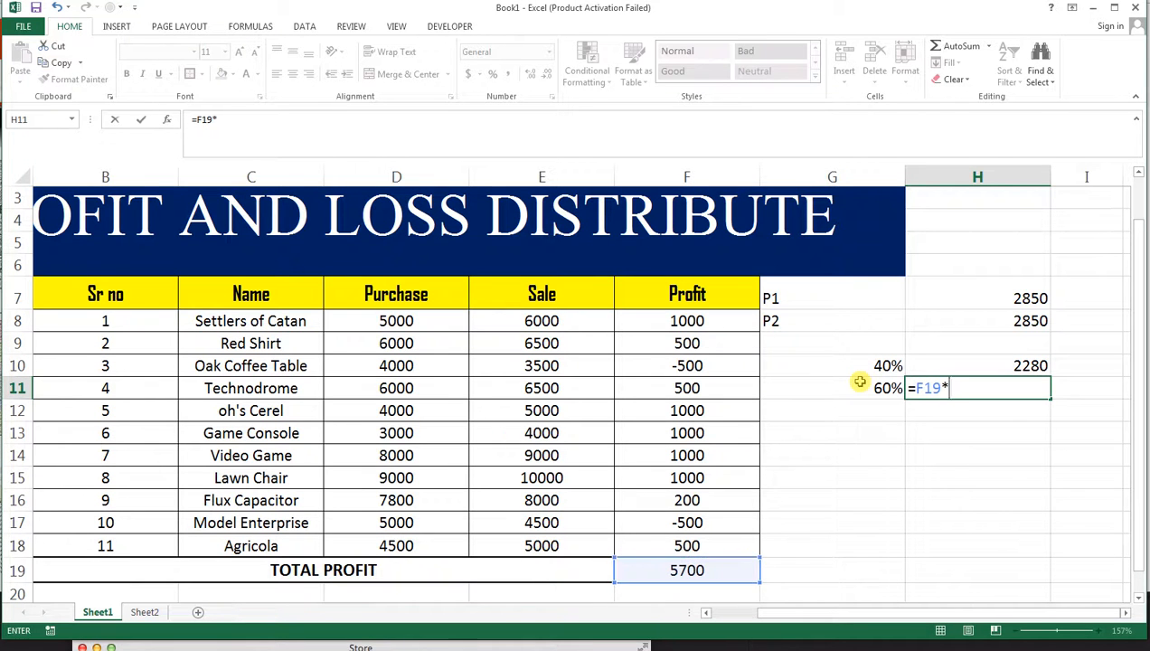
pyautogui.click(860, 391)
pyautogui.press('Return')
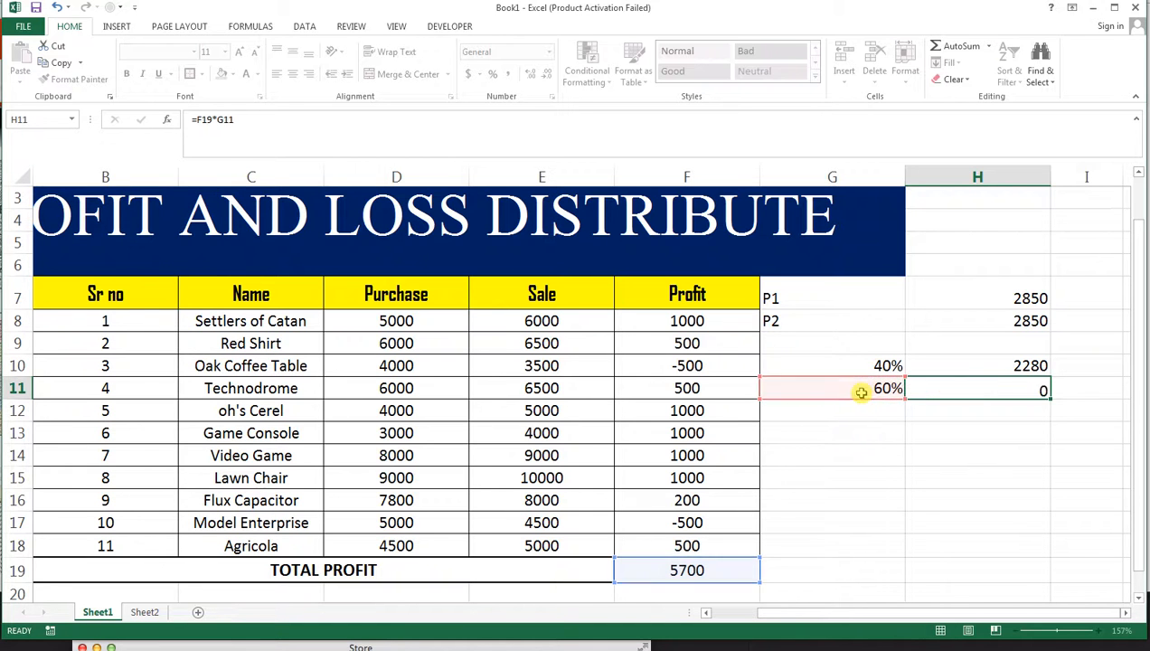
# - Enter the label CHECK in G13 and copy it to G9 below the P2 label
pyautogui.click(841, 434)
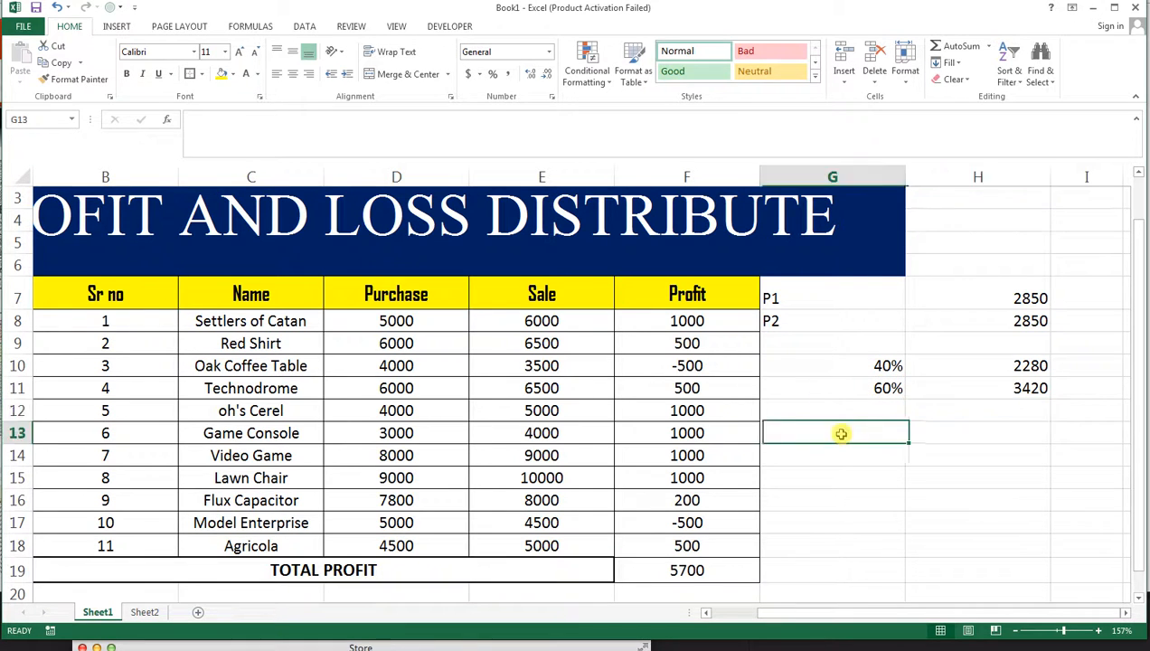
pyautogui.write('CHECK')
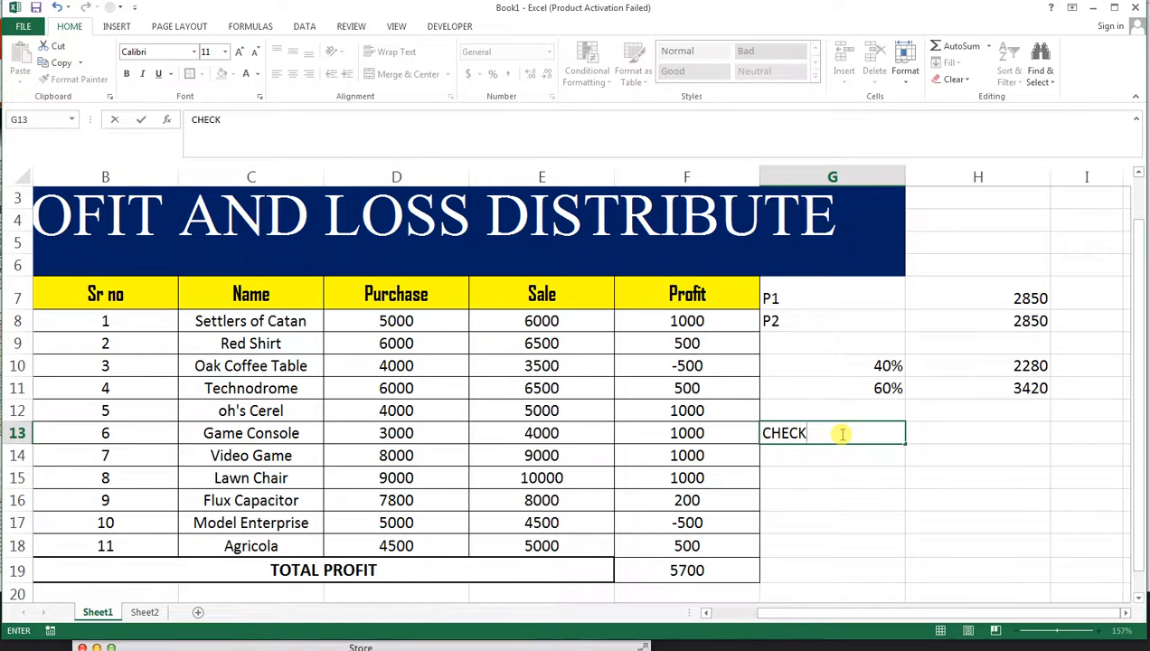
pyautogui.press('Up')
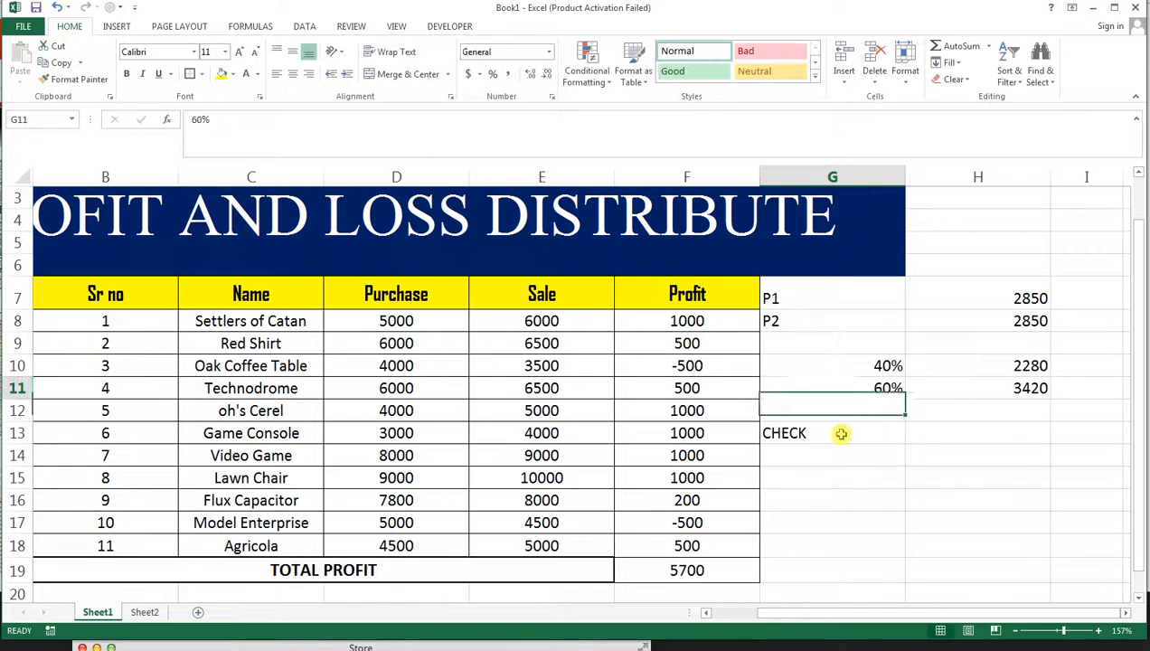
pyautogui.press('Down')
pyautogui.hotkey('ctrl', 'c')
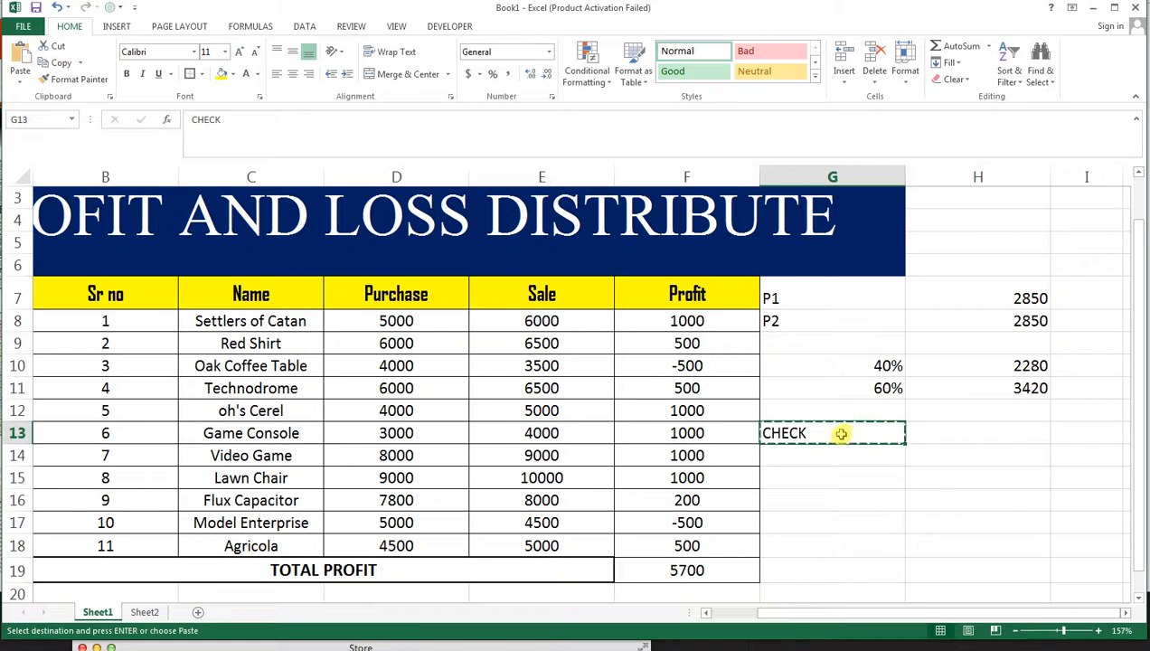
pyautogui.press('Up')
pyautogui.press('Up')
pyautogui.press('Up')
pyautogui.press('Up')
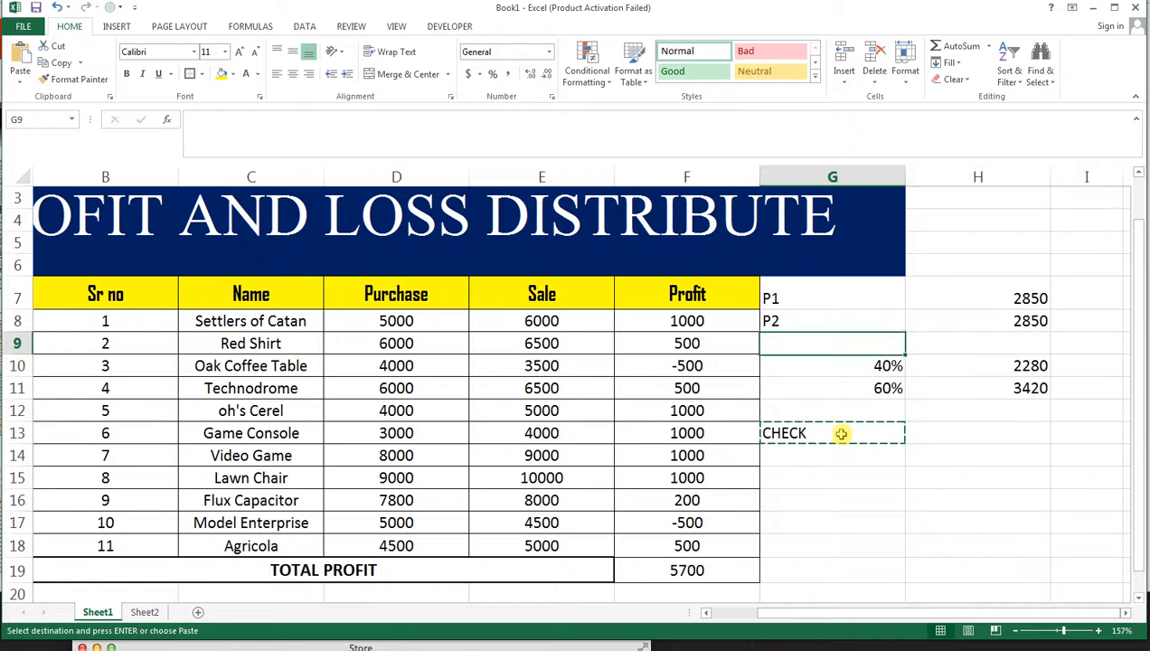
pyautogui.hotkey('ctrl', 'v')
# - Add up the P1 and P2 half shares in H9 with the formula =H7+H8
pyautogui.press('Right')
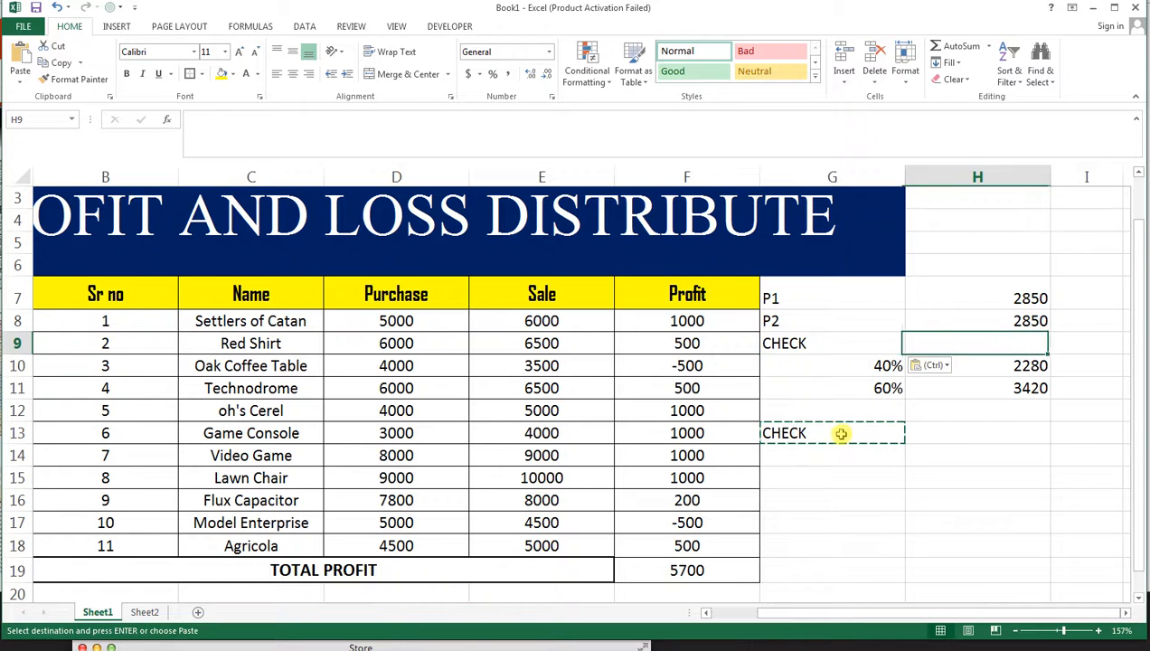
pyautogui.write('=')
pyautogui.press('Up')
pyautogui.press('Up')
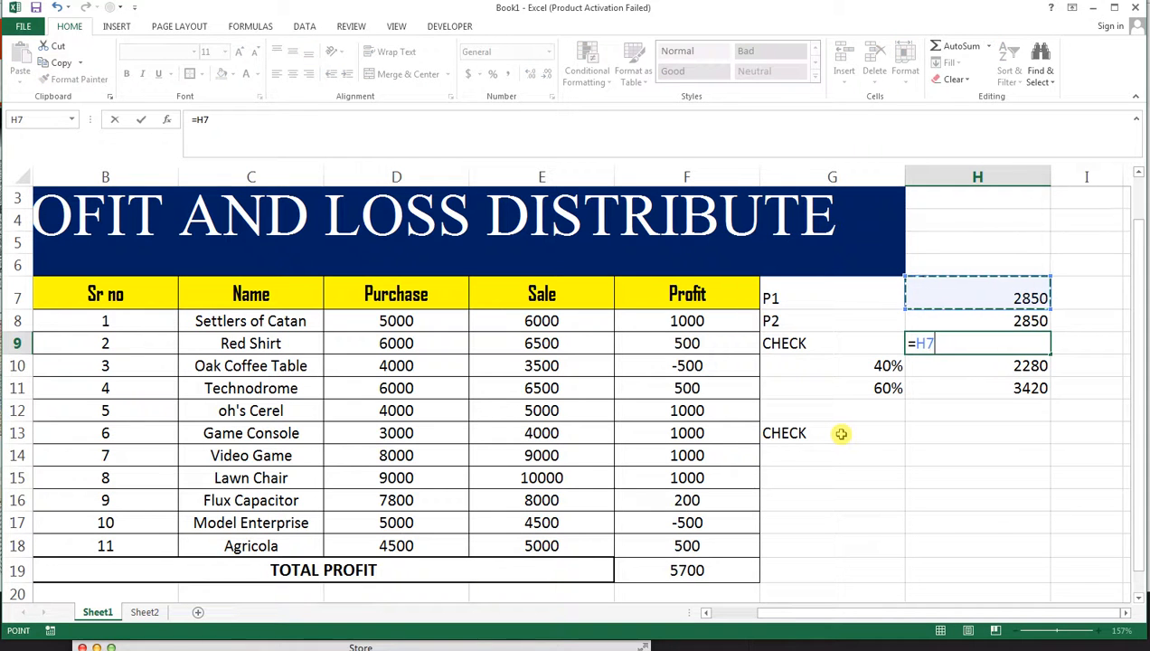
pyautogui.write('+')
pyautogui.press('Up')
pyautogui.press('Return')
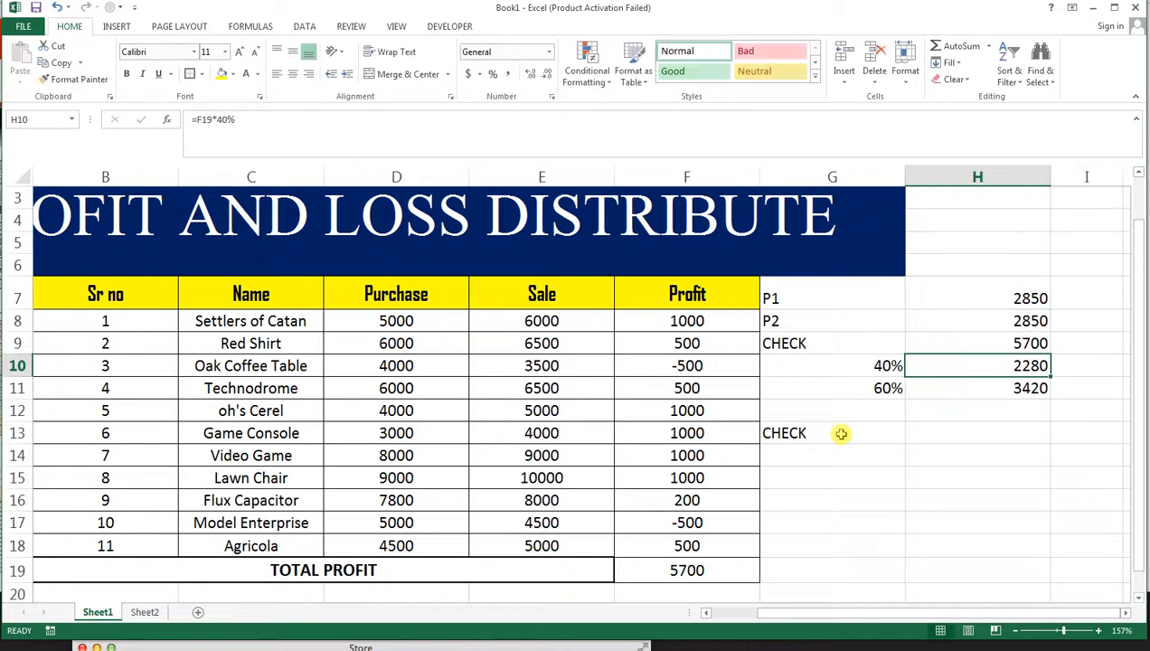
# - Fill the TOTAL PROFIT row, B19:F19, with yellow
pyautogui.click(864, 348)
pyautogui.moveTo(865, 353); pyautogui.dragTo(940, 344)
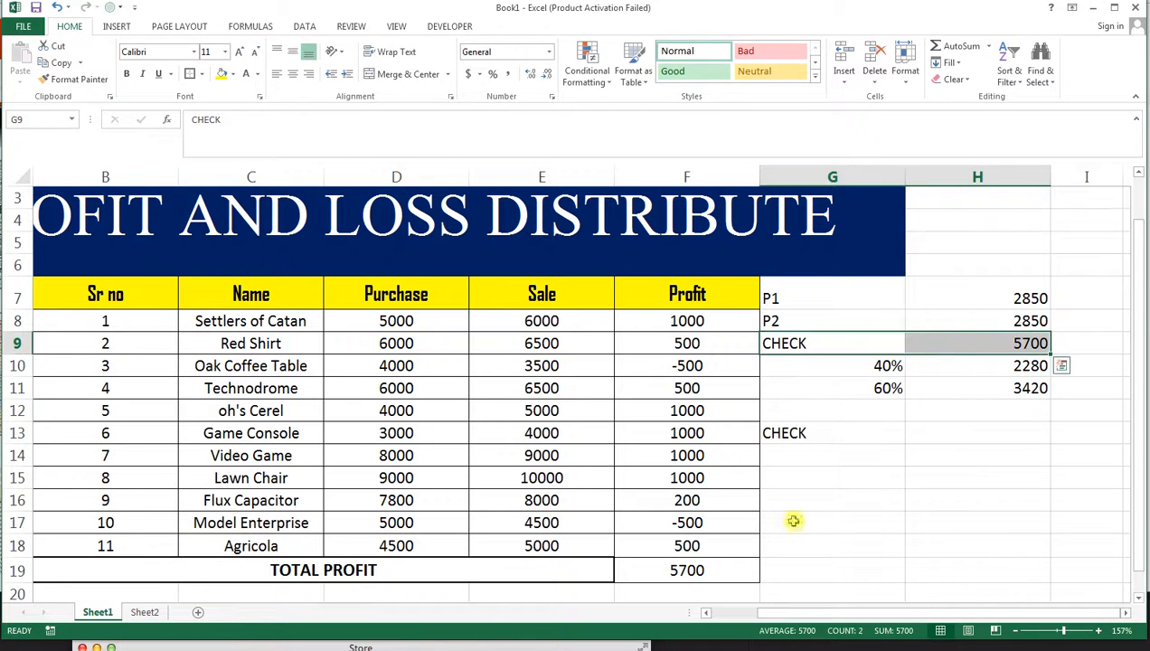
pyautogui.click(674, 562)
pyautogui.moveTo(628, 569); pyautogui.dragTo(407, 568)
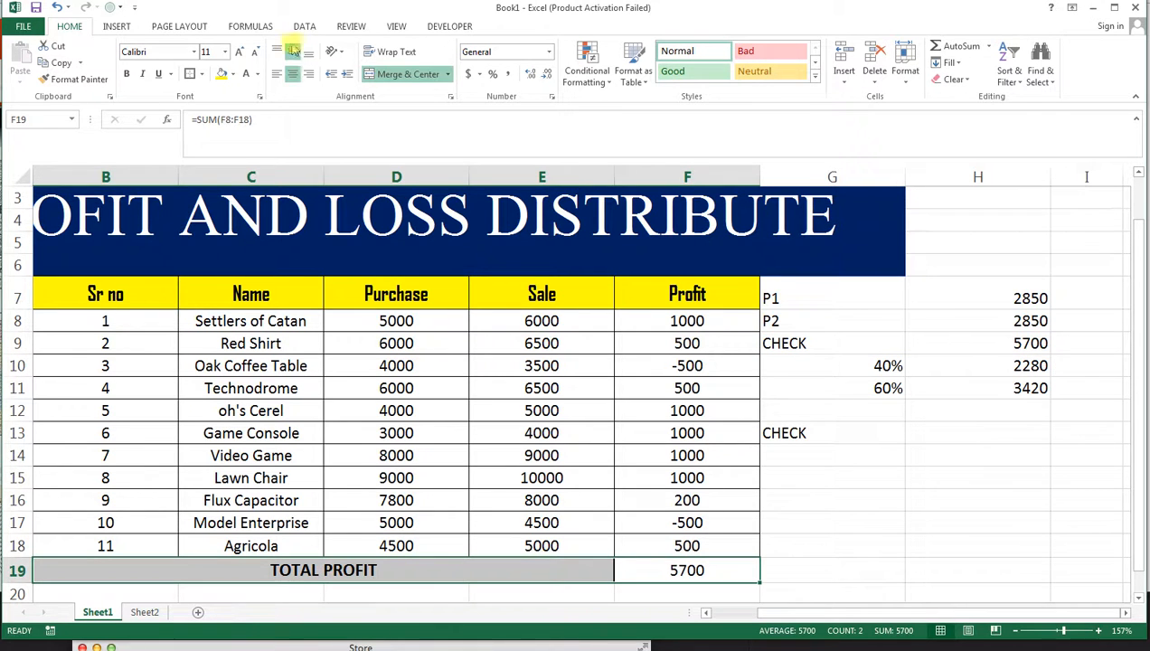
pyautogui.click(222, 74)
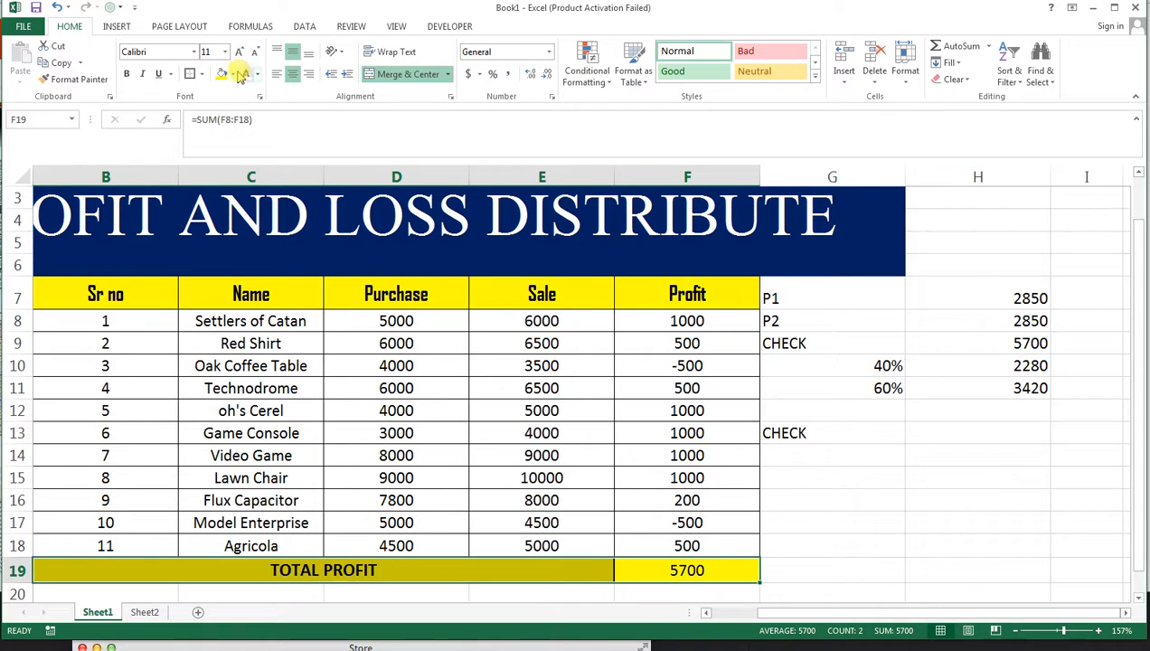
# - Change the TOTAL PROFIT row, B19:F19, to a dark blue-gray fill with white text
pyautogui.click(232, 74)
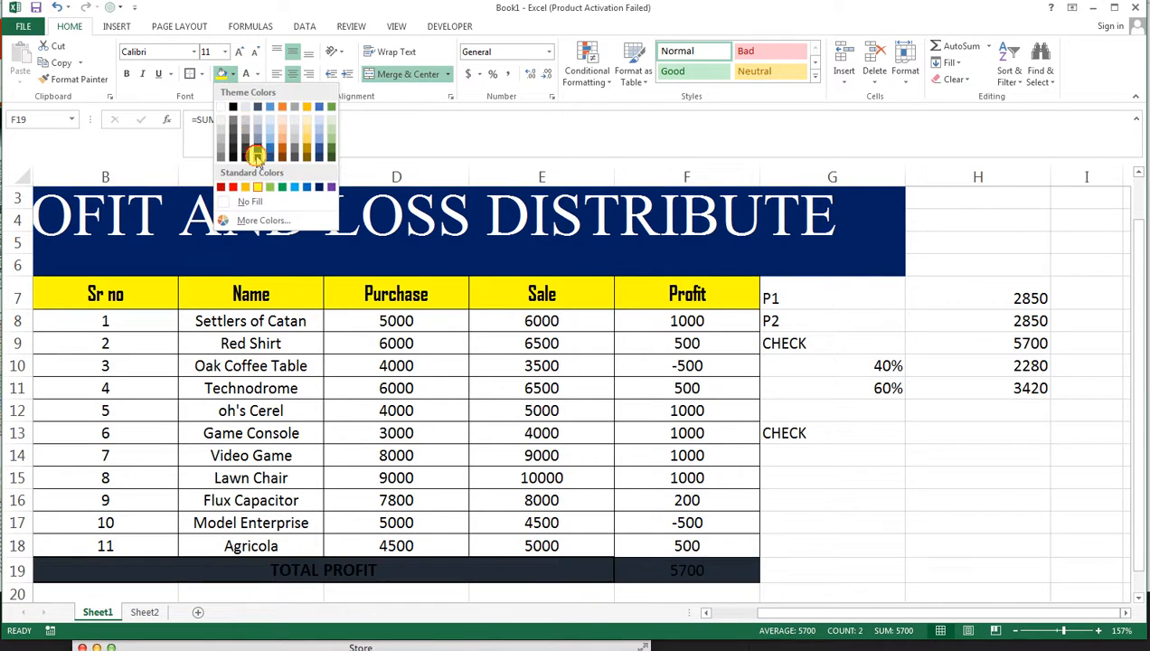
pyautogui.click(256, 156)
pyautogui.click(246, 75)
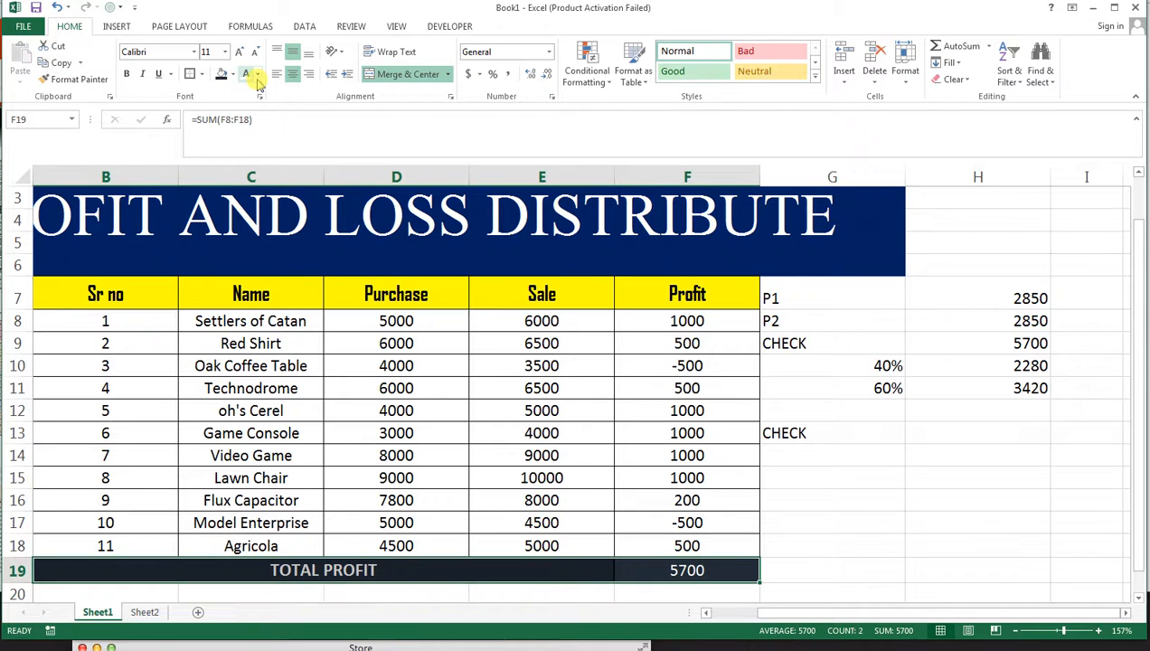
# - Format the CHECK row below P2, G9:H9, with dark blue-gray fill and bold white text
pyautogui.moveTo(836, 343); pyautogui.dragTo(974, 343)
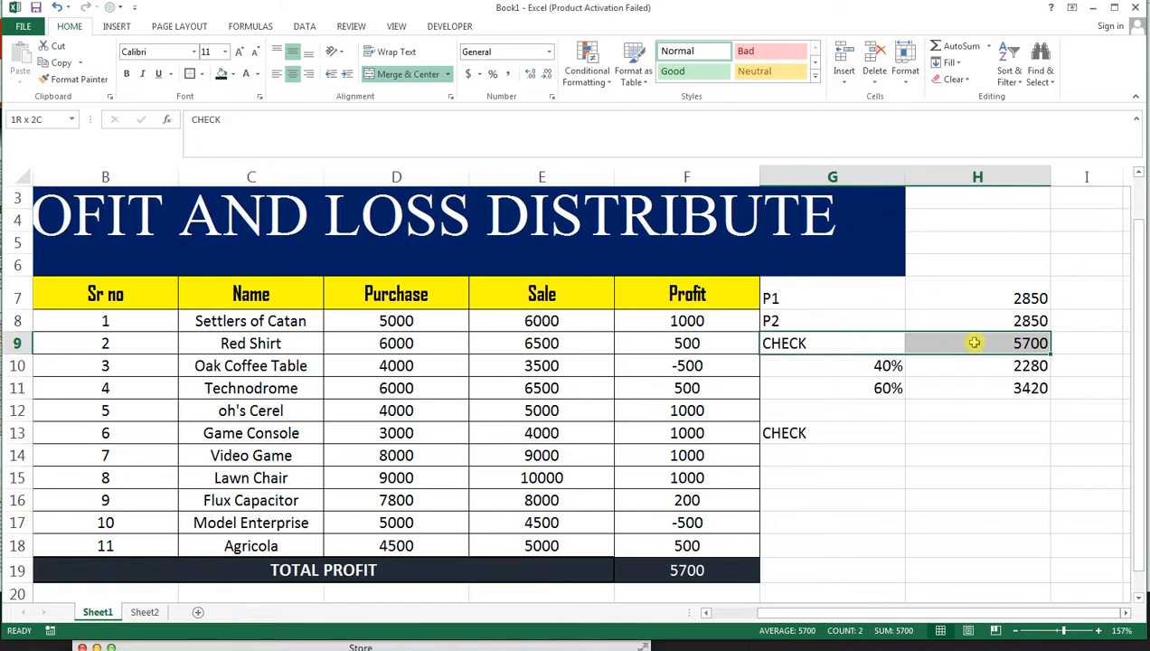
pyautogui.click(222, 74)
pyautogui.click(246, 75)
pyautogui.click(128, 74)
# - Give the second CHECK row, G13:H13, the same dark blue-gray fill and white text
pyautogui.moveTo(986, 431); pyautogui.dragTo(888, 425)
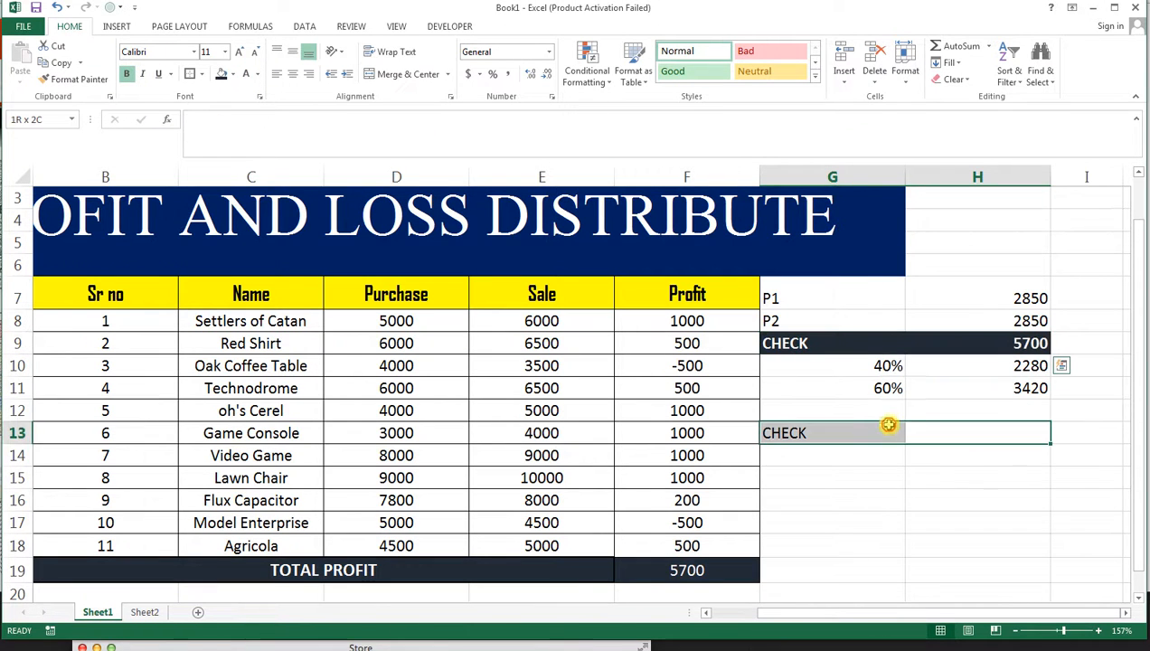
pyautogui.click(222, 74)
pyautogui.click(246, 75)
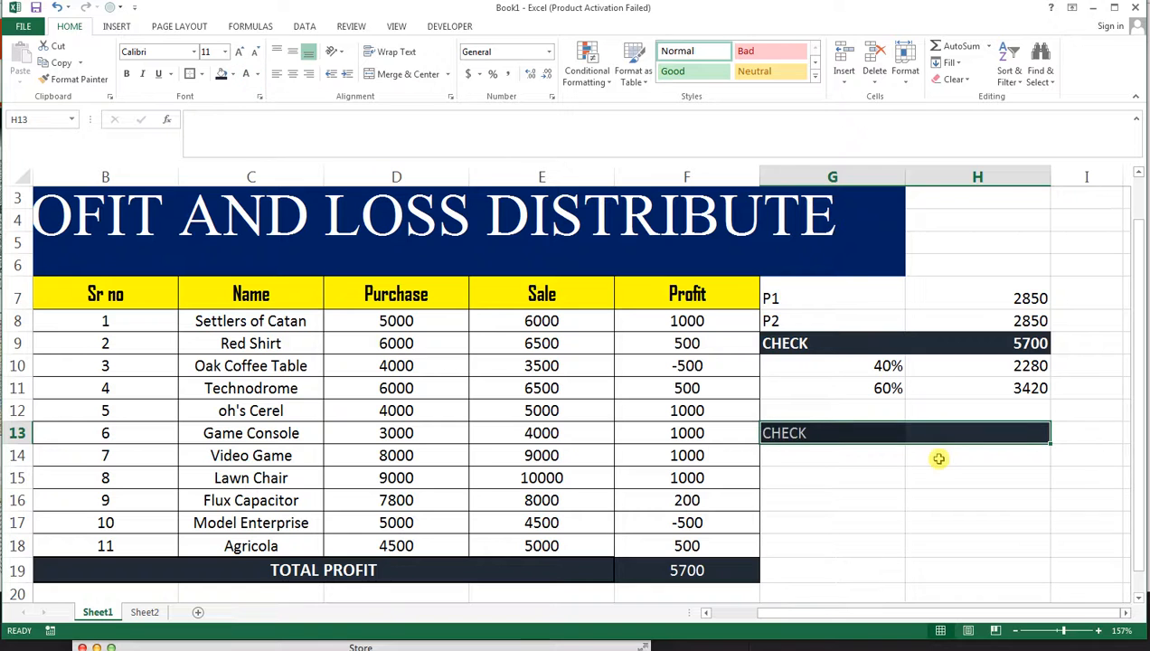
# - Add up the 40% and 60% shares in H13 with the formula =H10+H11
pyautogui.hotkey('shift', 'Right')
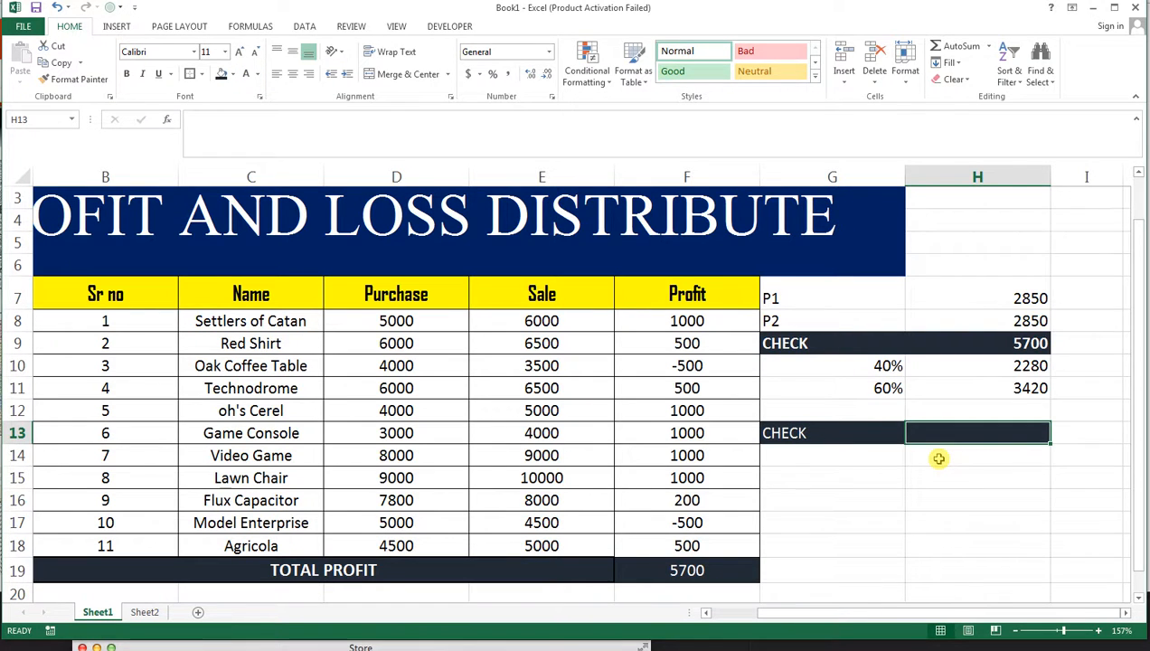
pyautogui.write('=')
pyautogui.press('Up')
pyautogui.press('Up')
pyautogui.press('Up')
pyautogui.write('+')
pyautogui.press('Up')
pyautogui.press('Up')
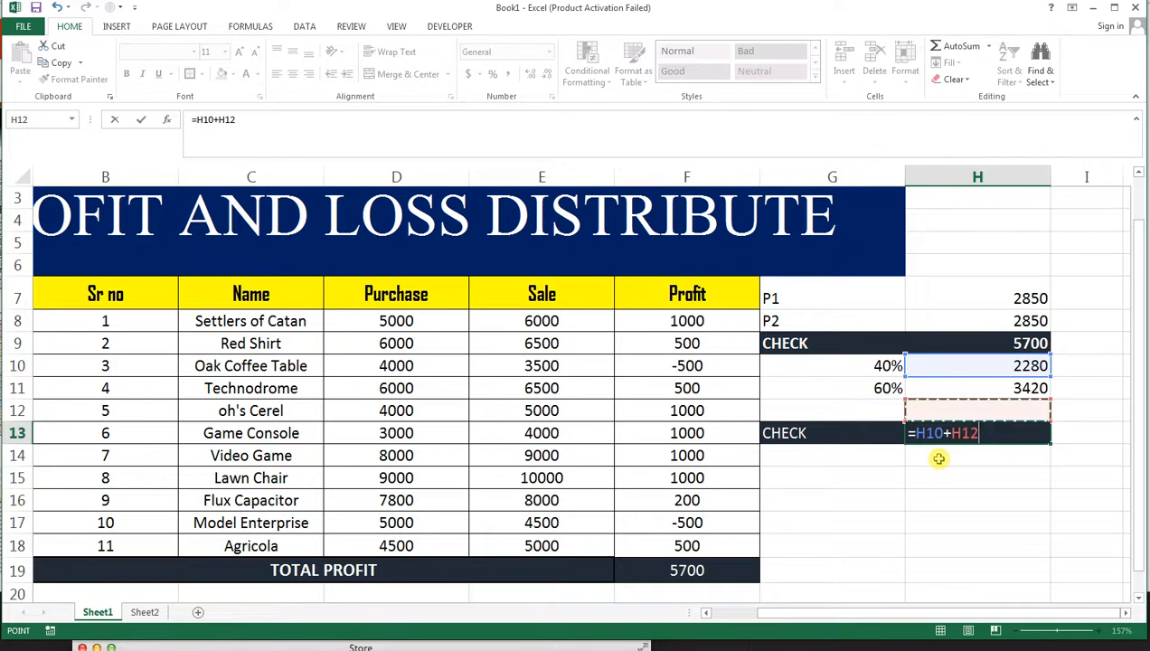
pyautogui.press('Return')
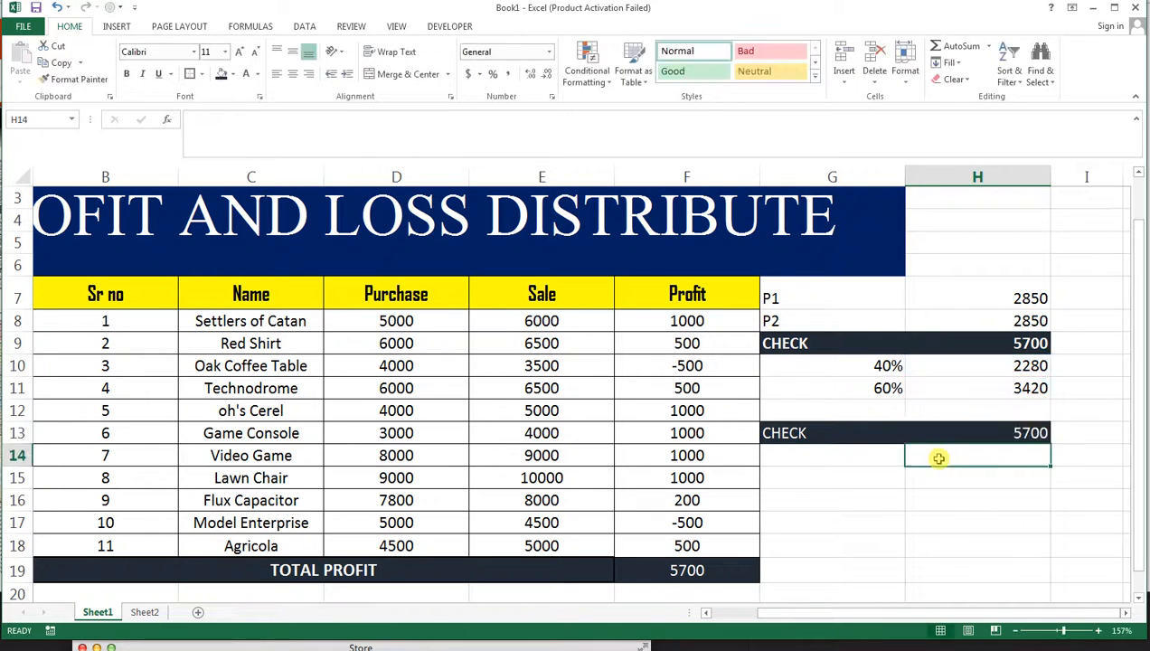
# - Fill the P1 and P2 rows, G7:H8, with dark orange and make their text white
pyautogui.moveTo(900, 305)
pyautogui.mouseDown()
pyautogui.moveTo(937, 308)
pyautogui.moveTo(919, 318)
pyautogui.mouseUp()
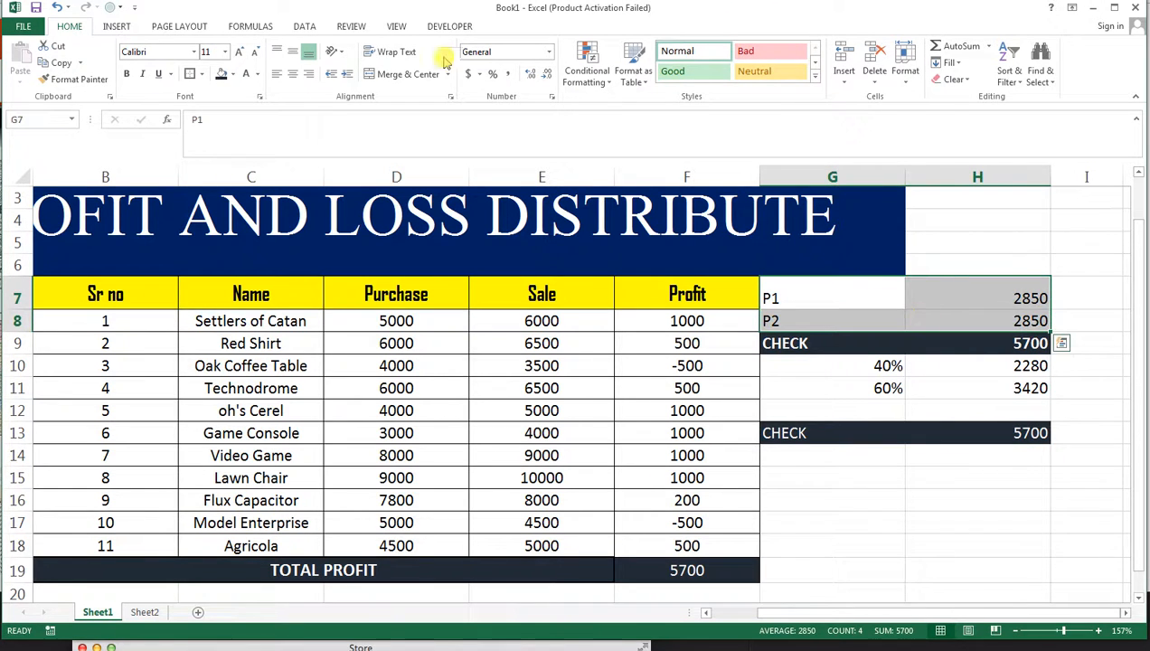
pyautogui.click(232, 74)
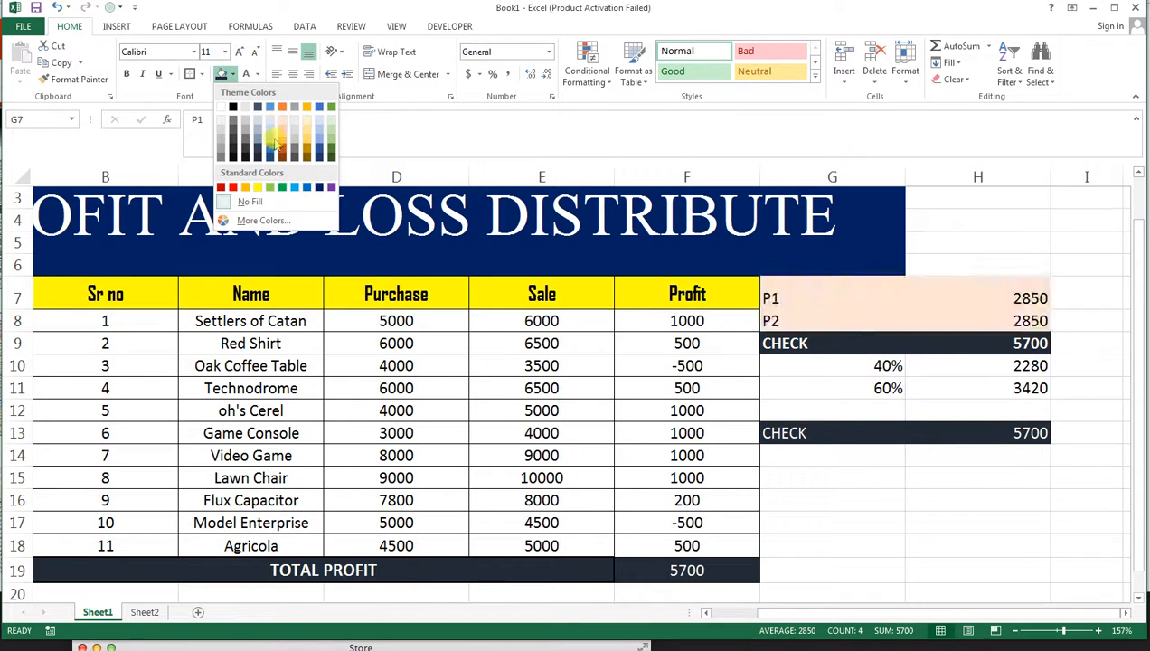
pyautogui.click(283, 148)
pyautogui.click(245, 75)
# - Apply the dark orange fill and white text to the 40% and 60% rows, G10:H11
pyautogui.moveTo(801, 367); pyautogui.dragTo(960, 390)
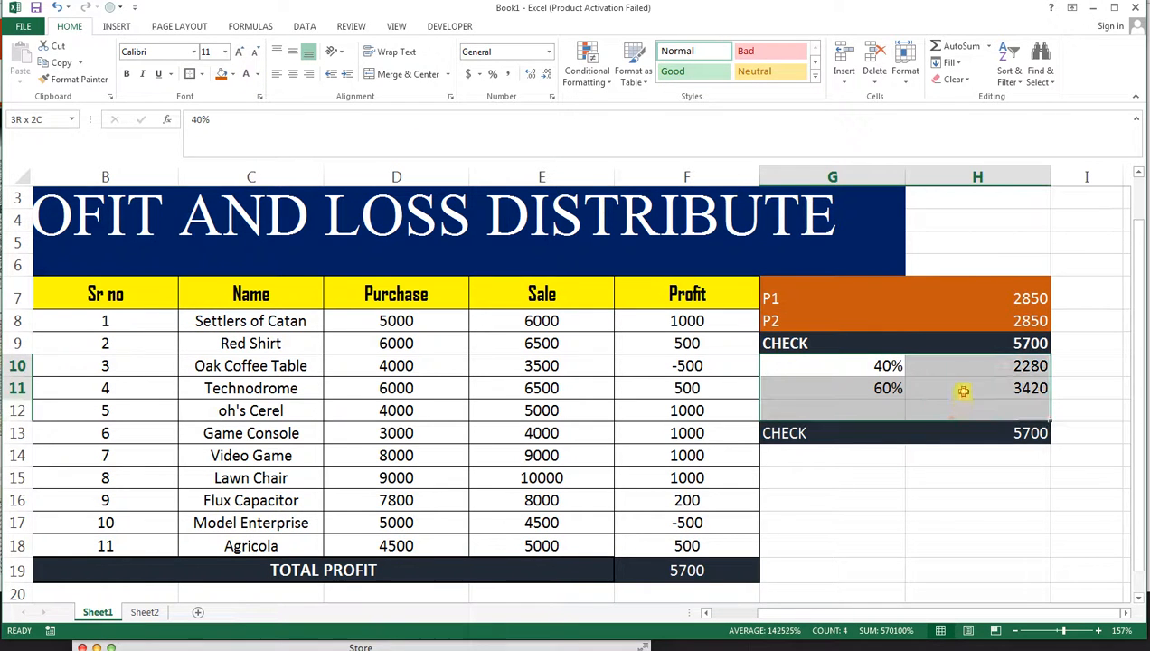
pyautogui.click(219, 75)
pyautogui.click(246, 75)
pyautogui.click(867, 480)
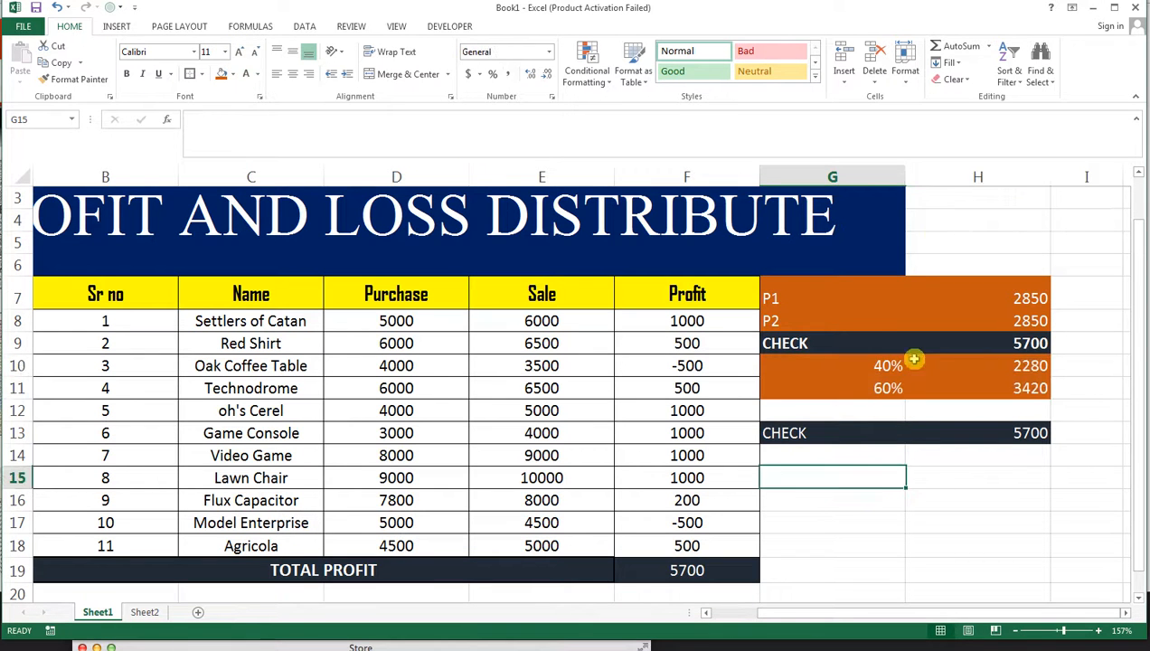
pyautogui.moveTo(848, 612); pyautogui.dragTo(940, 602)
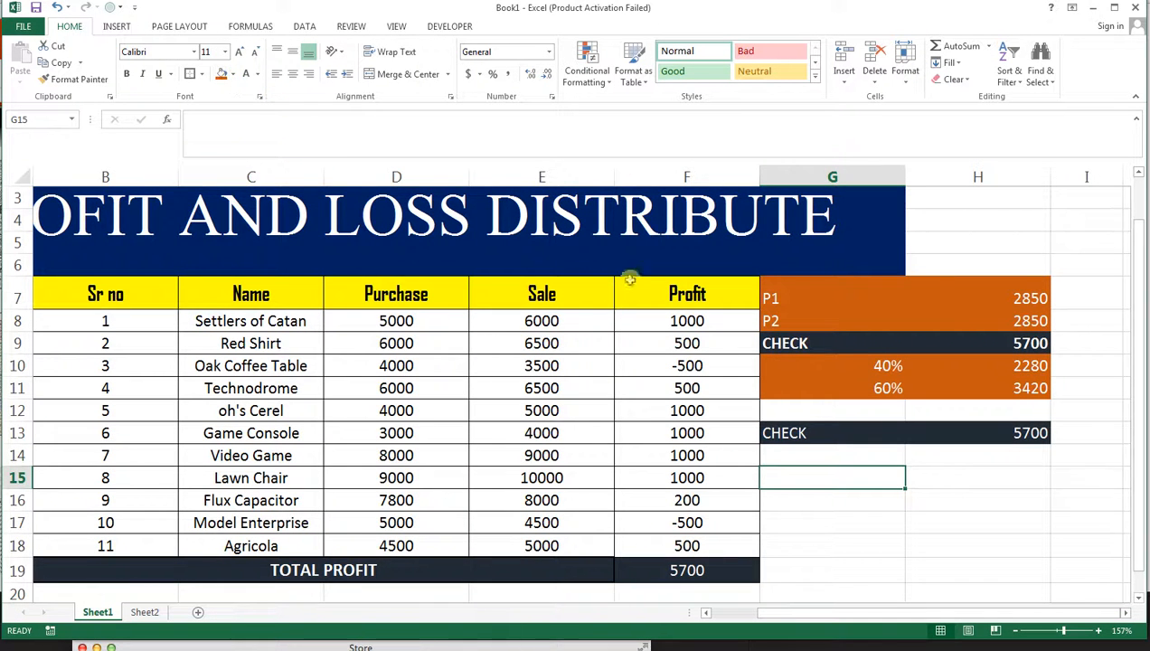
pyautogui.click(671, 301)
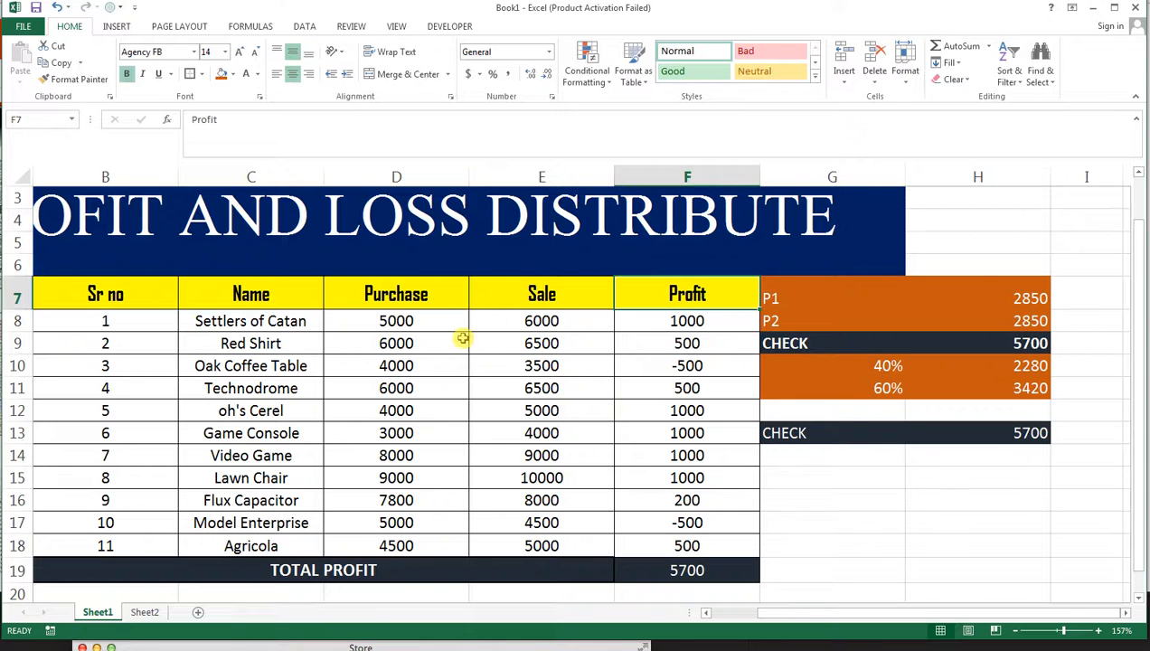
pyautogui.click(575, 391)
pyautogui.click(657, 325)
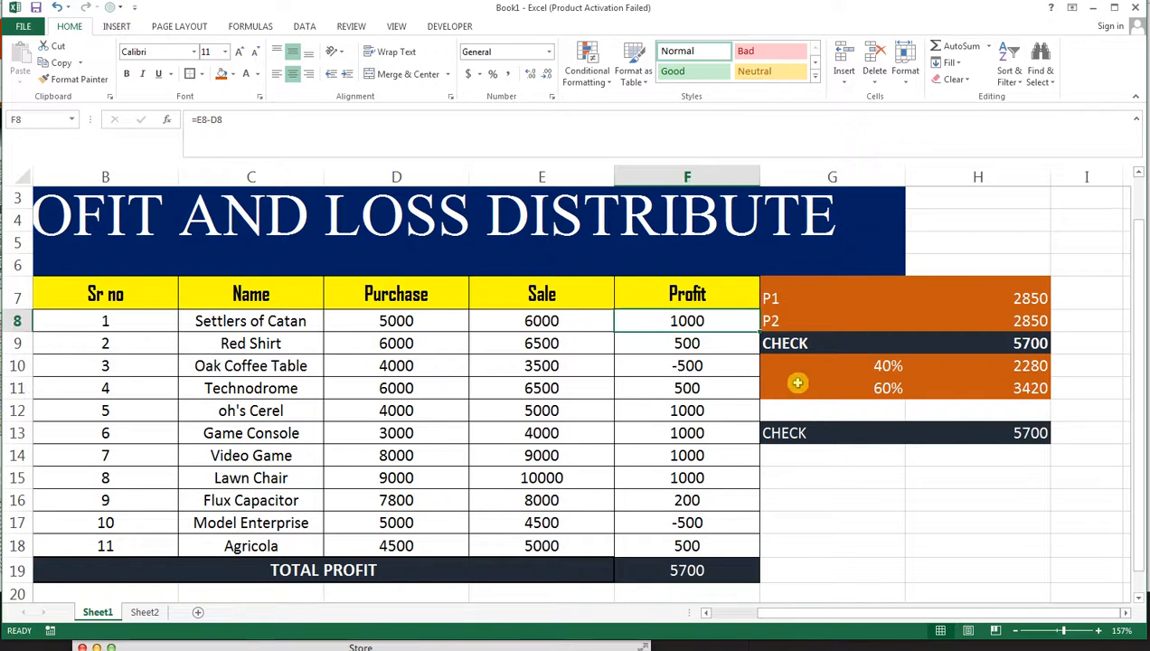
pyautogui.click(850, 470)
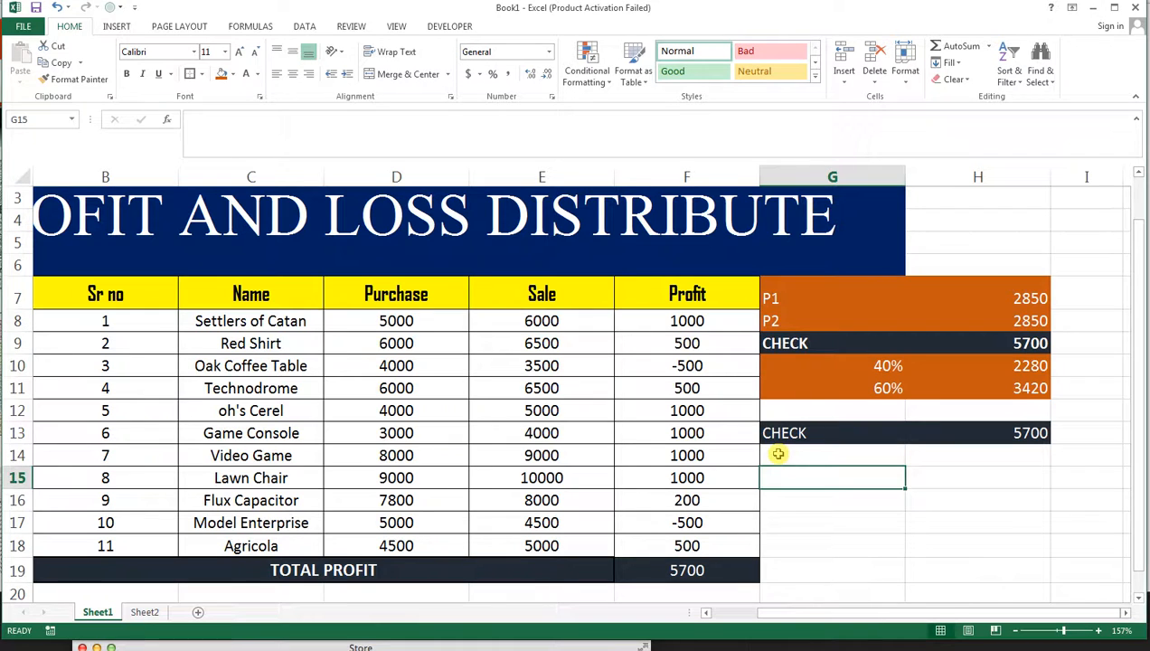